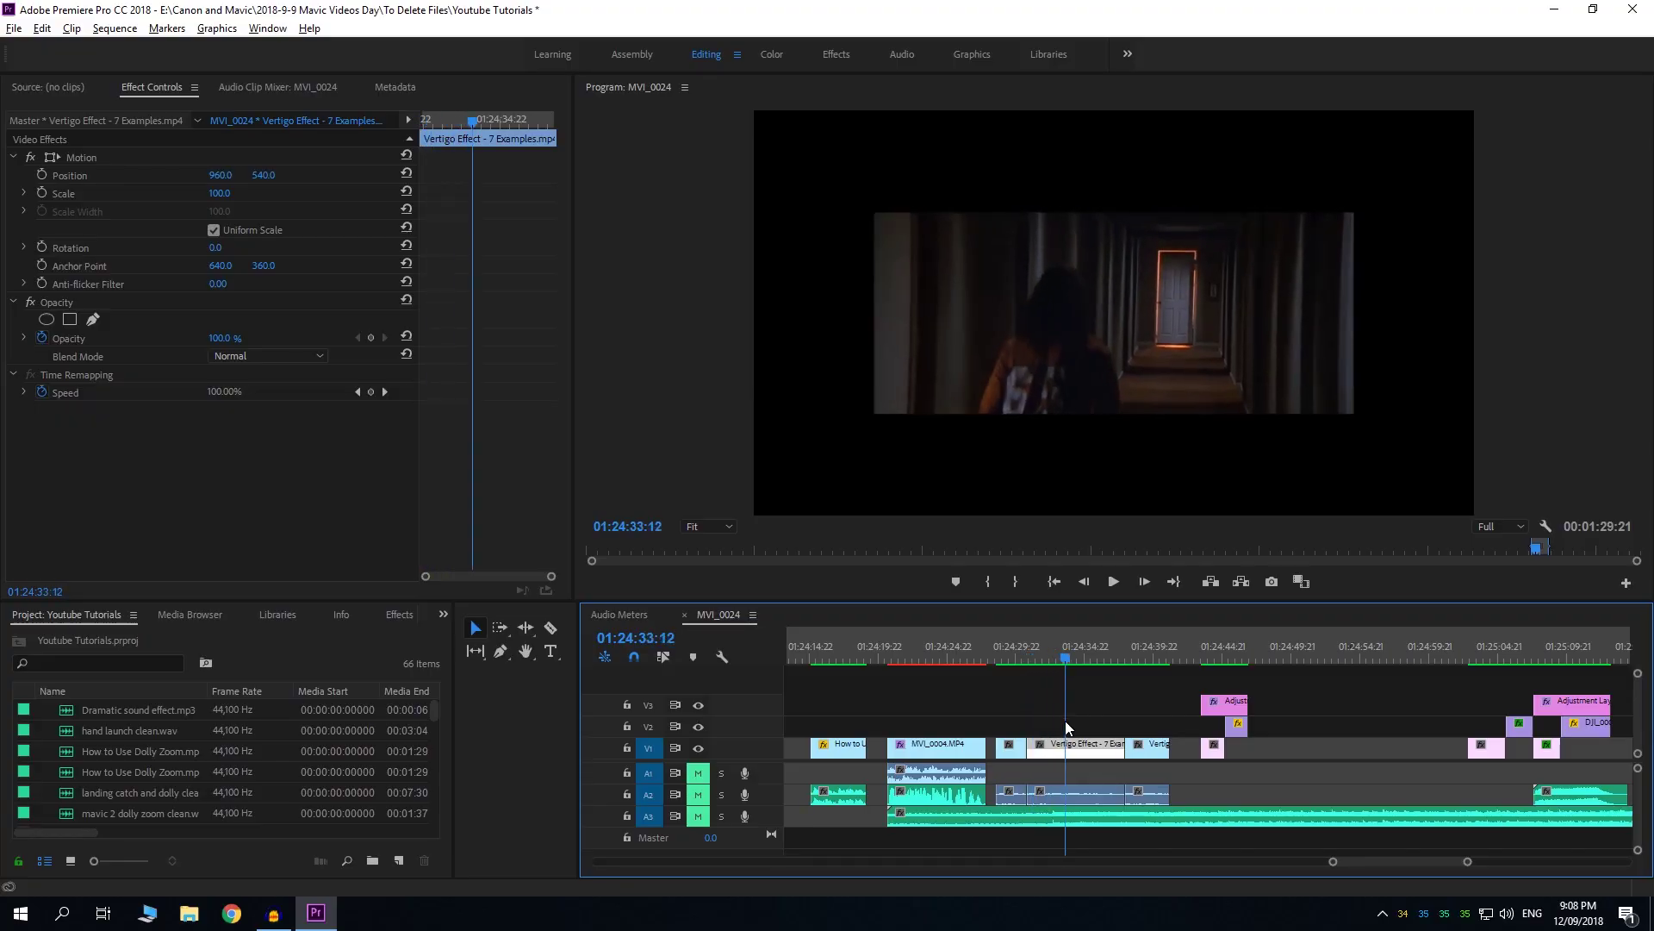
Step: Stop playback and bring the playhead to the start of the DJI_0007 bench clip
key(space)
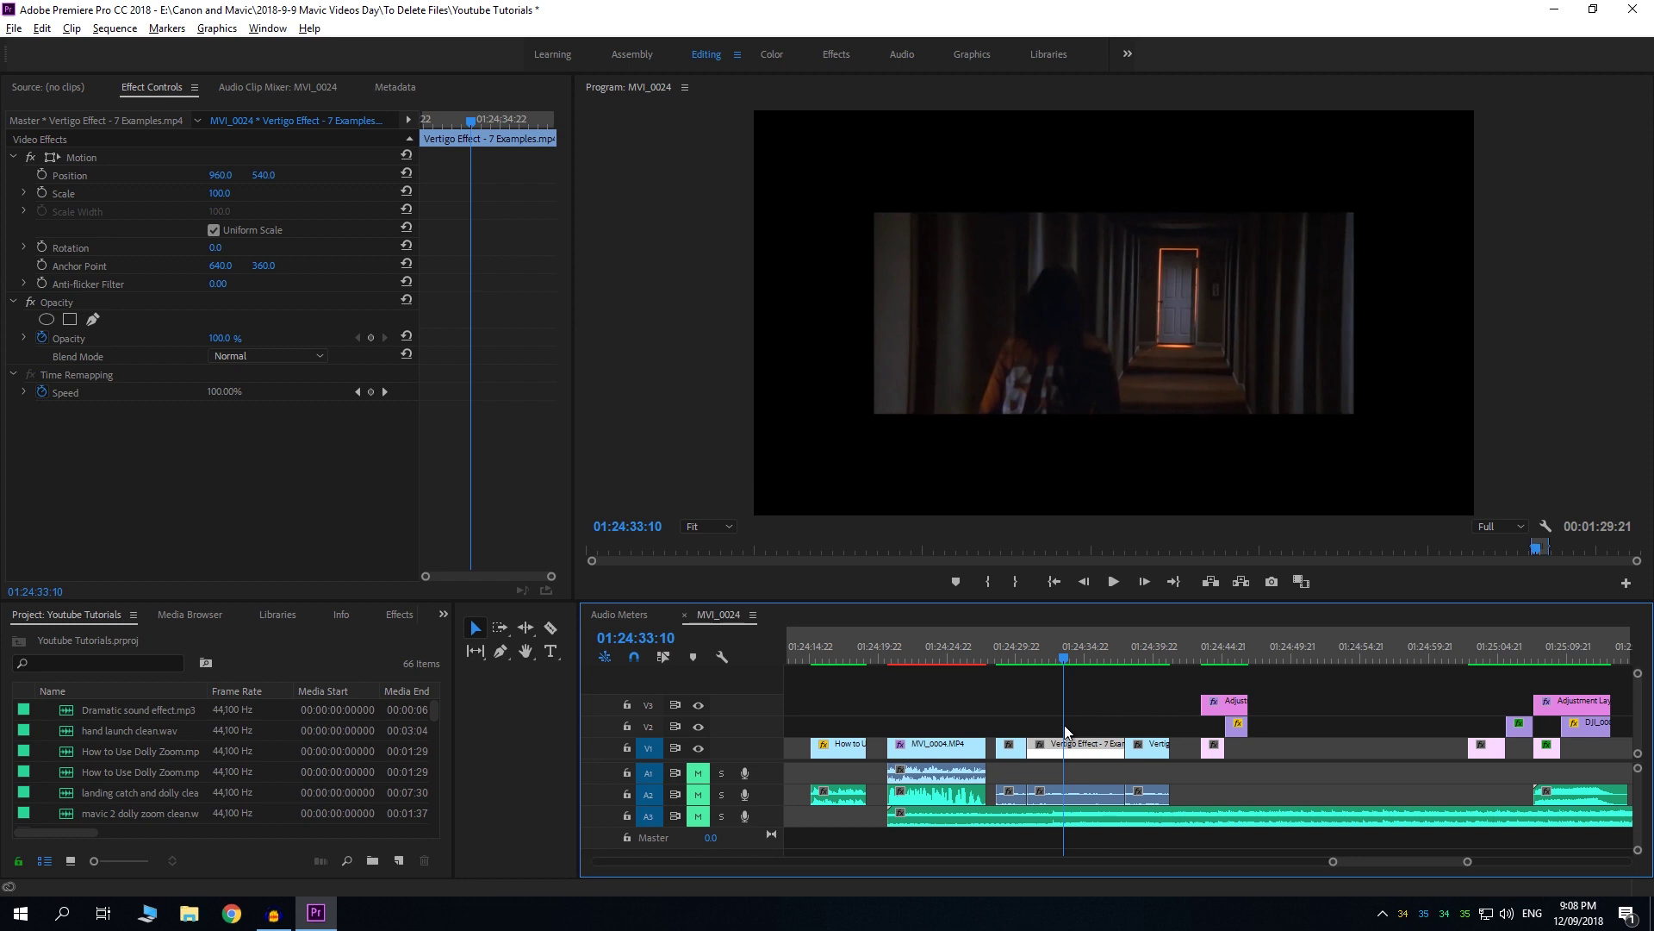
drag(1065, 727, 1203, 743)
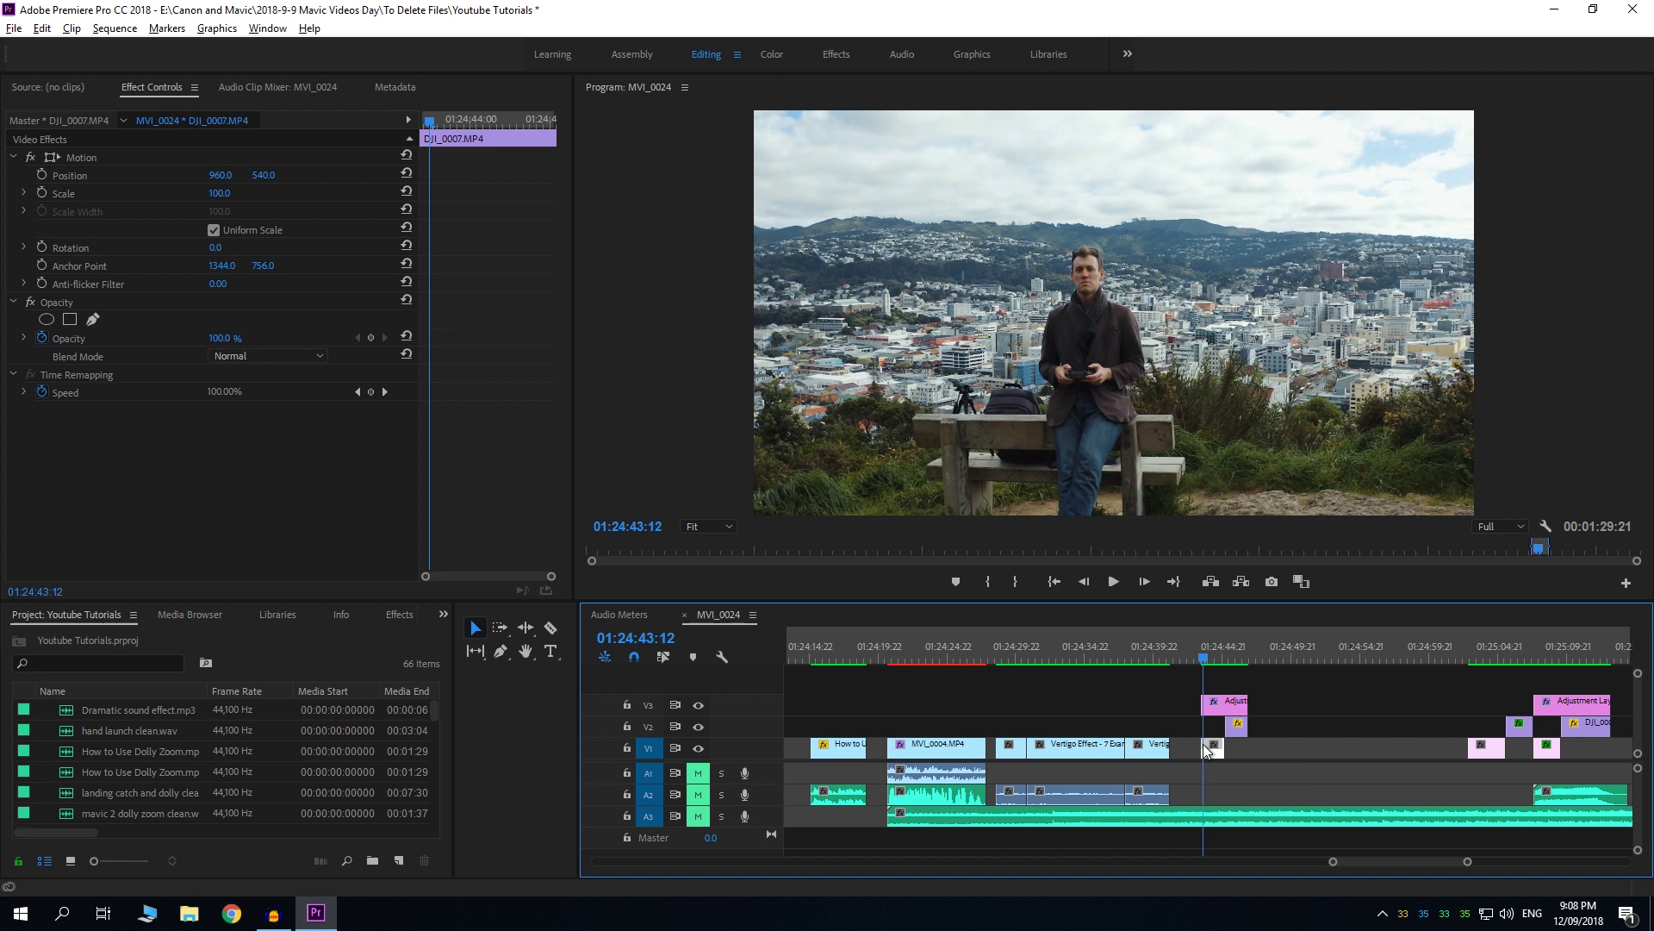
Step: Move the V3 adjustment layer off the DJI_0007 clip and preview the ungraded bench shot zoomed in
mouse_move(1203, 743)
mouse_down()
mouse_move(1229, 767)
mouse_move(1201, 763)
mouse_move(1242, 773)
mouse_move(1203, 772)
mouse_up()
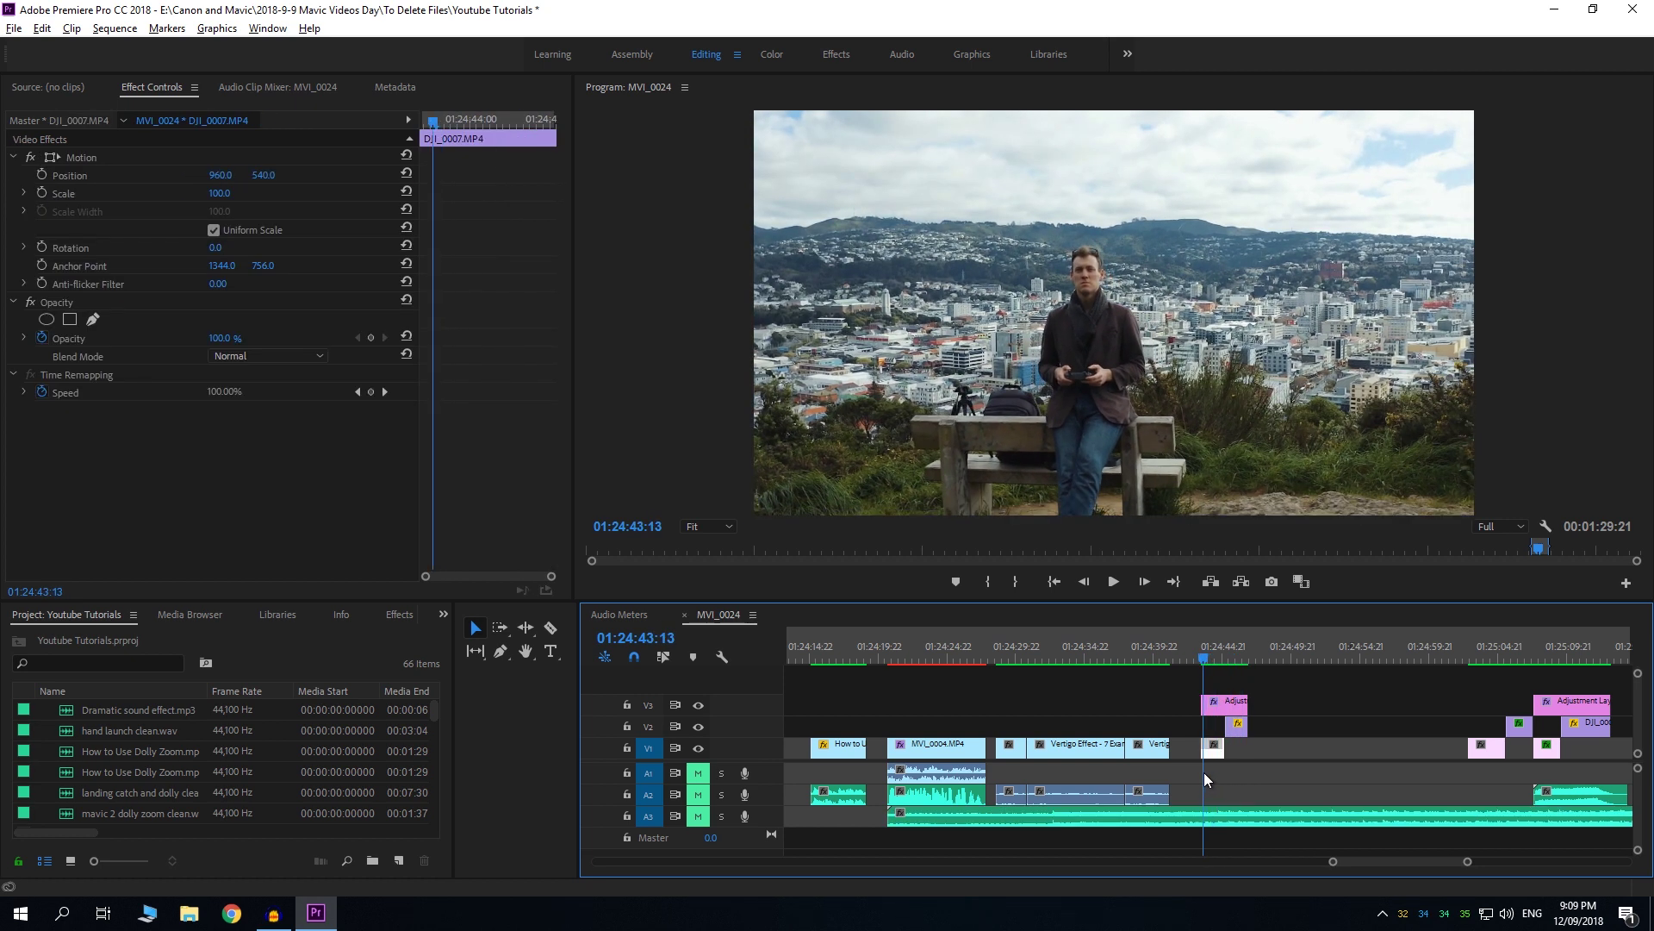
drag(1236, 702, 1359, 704)
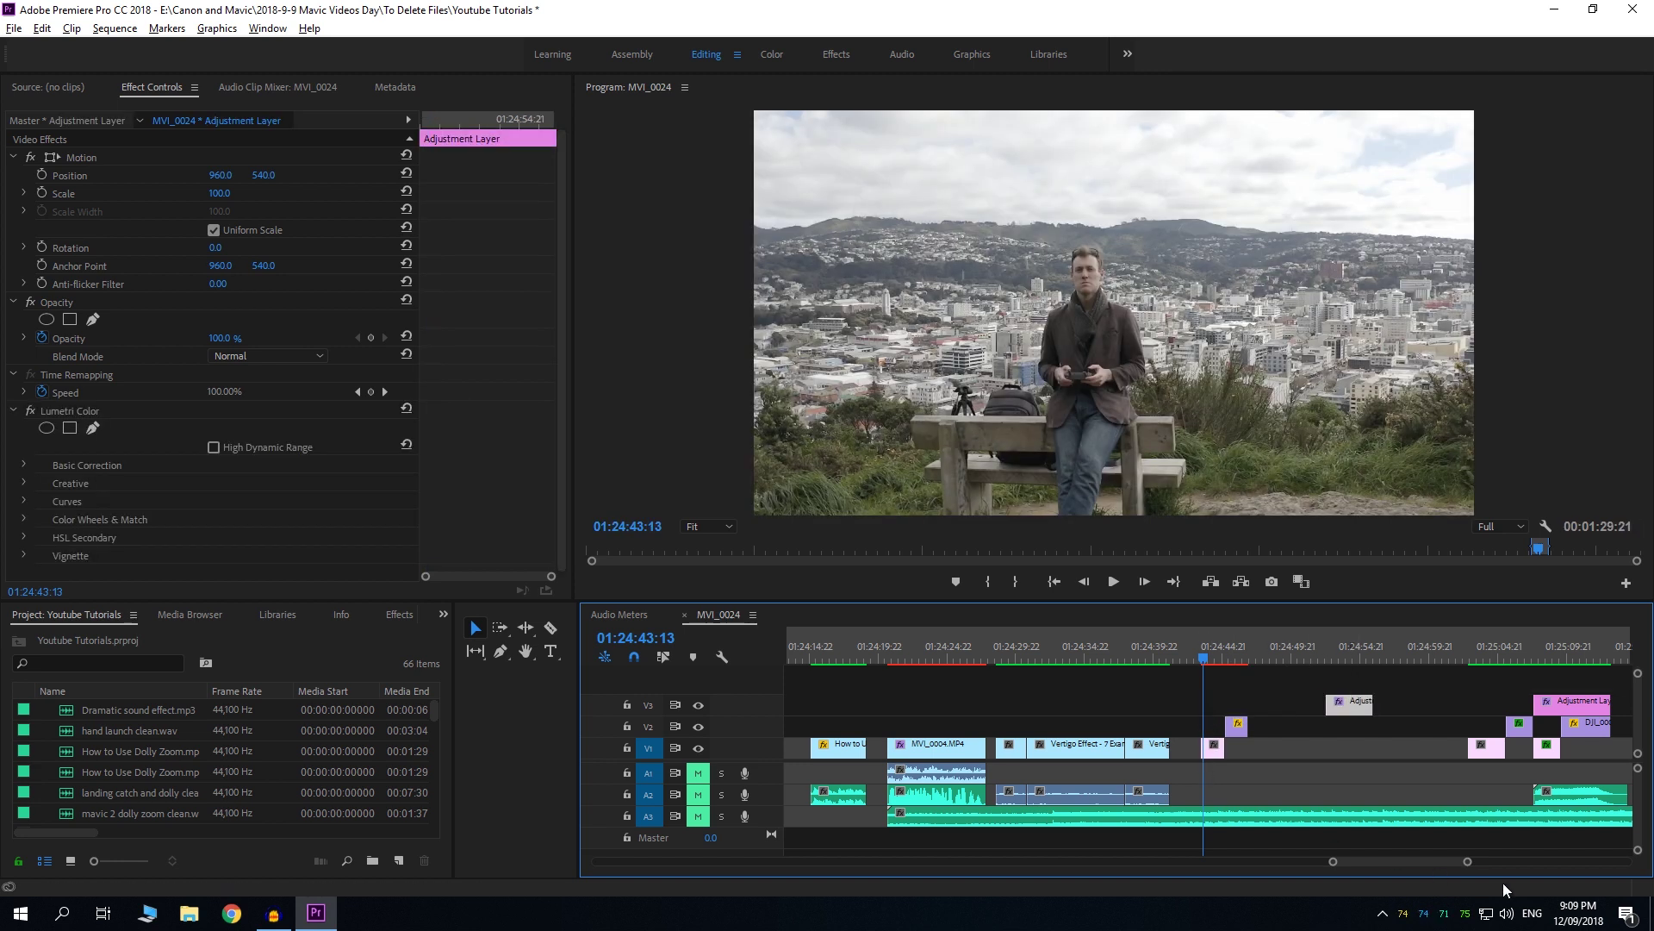
drag(1468, 862, 1438, 860)
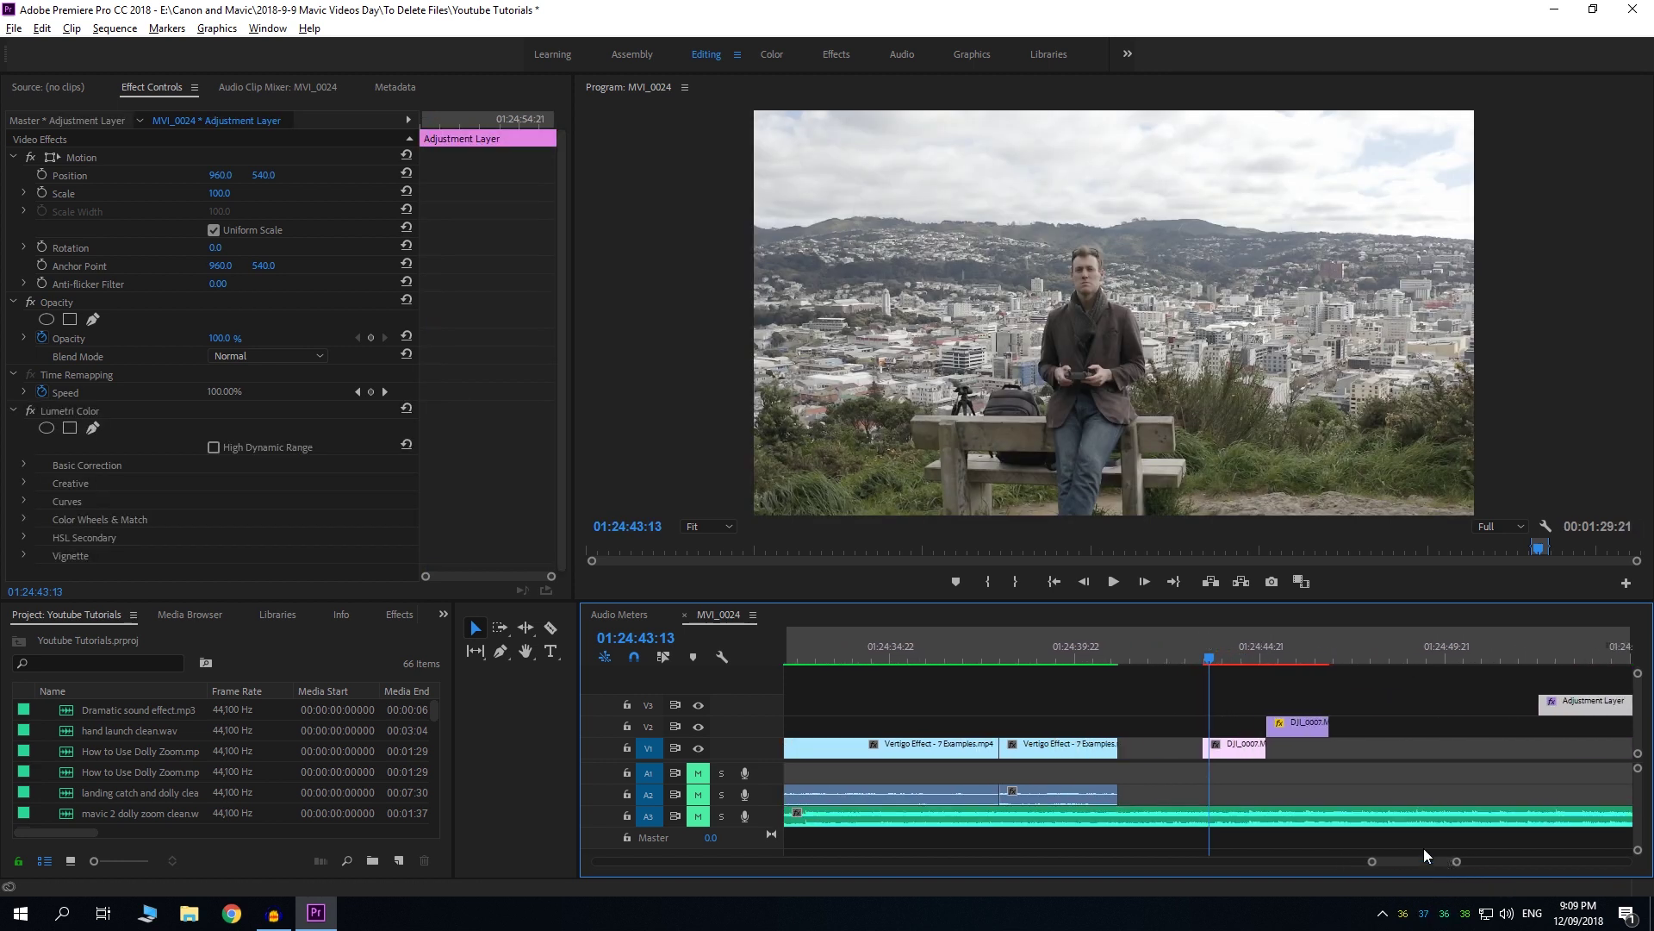
click(1202, 661)
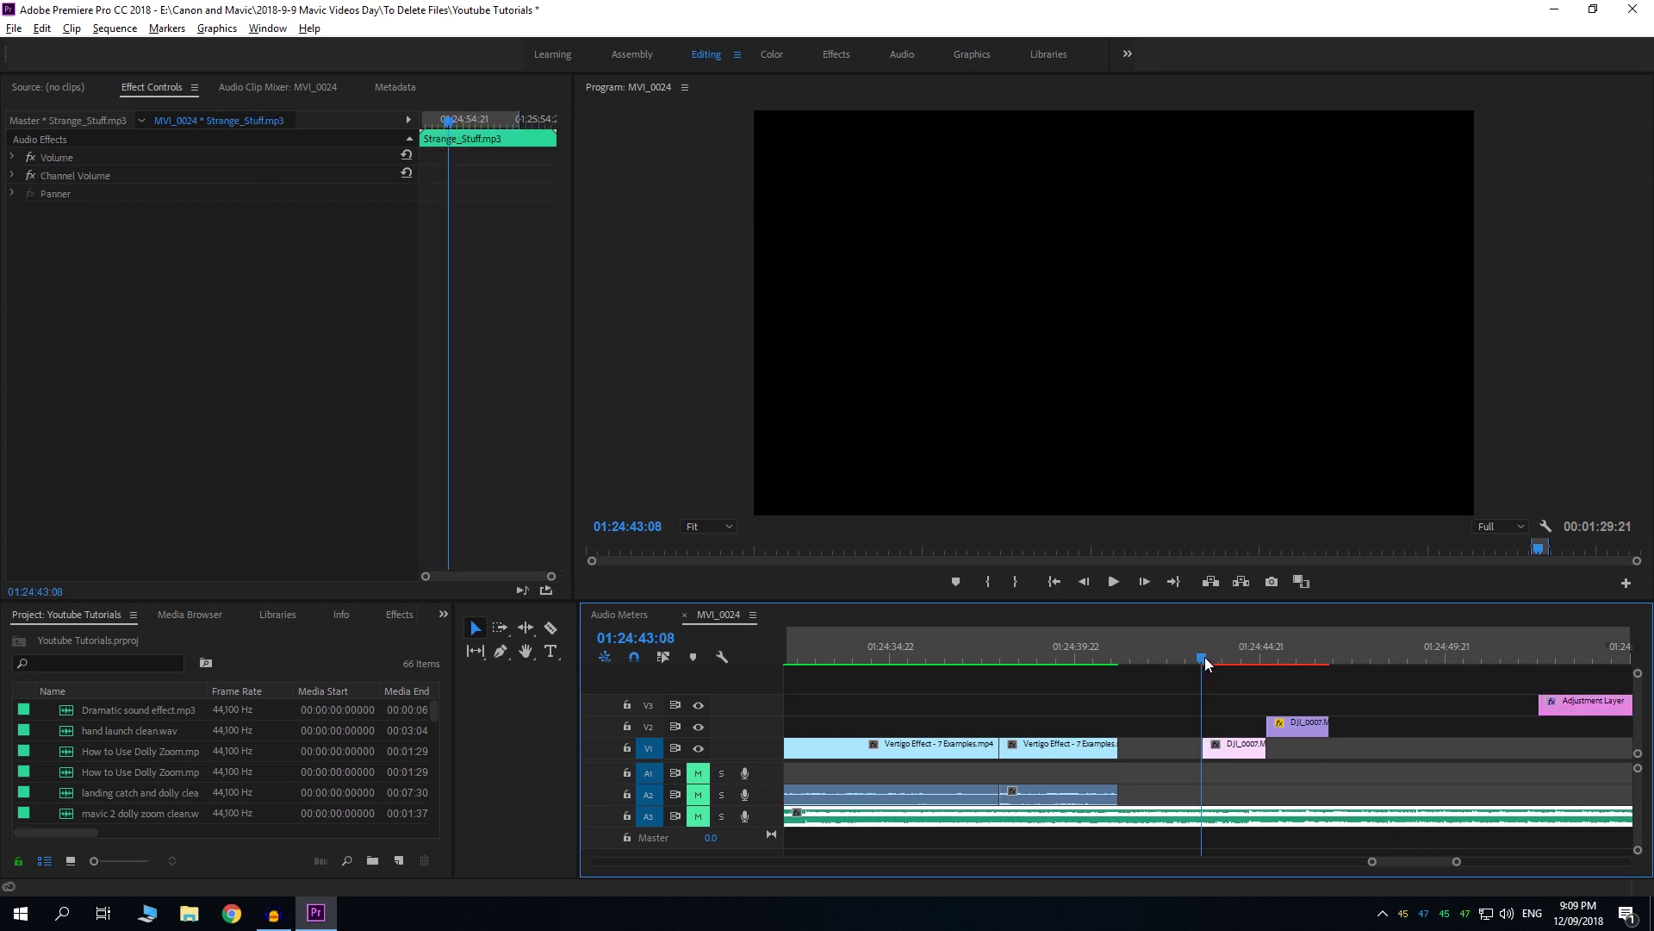
click(1207, 662)
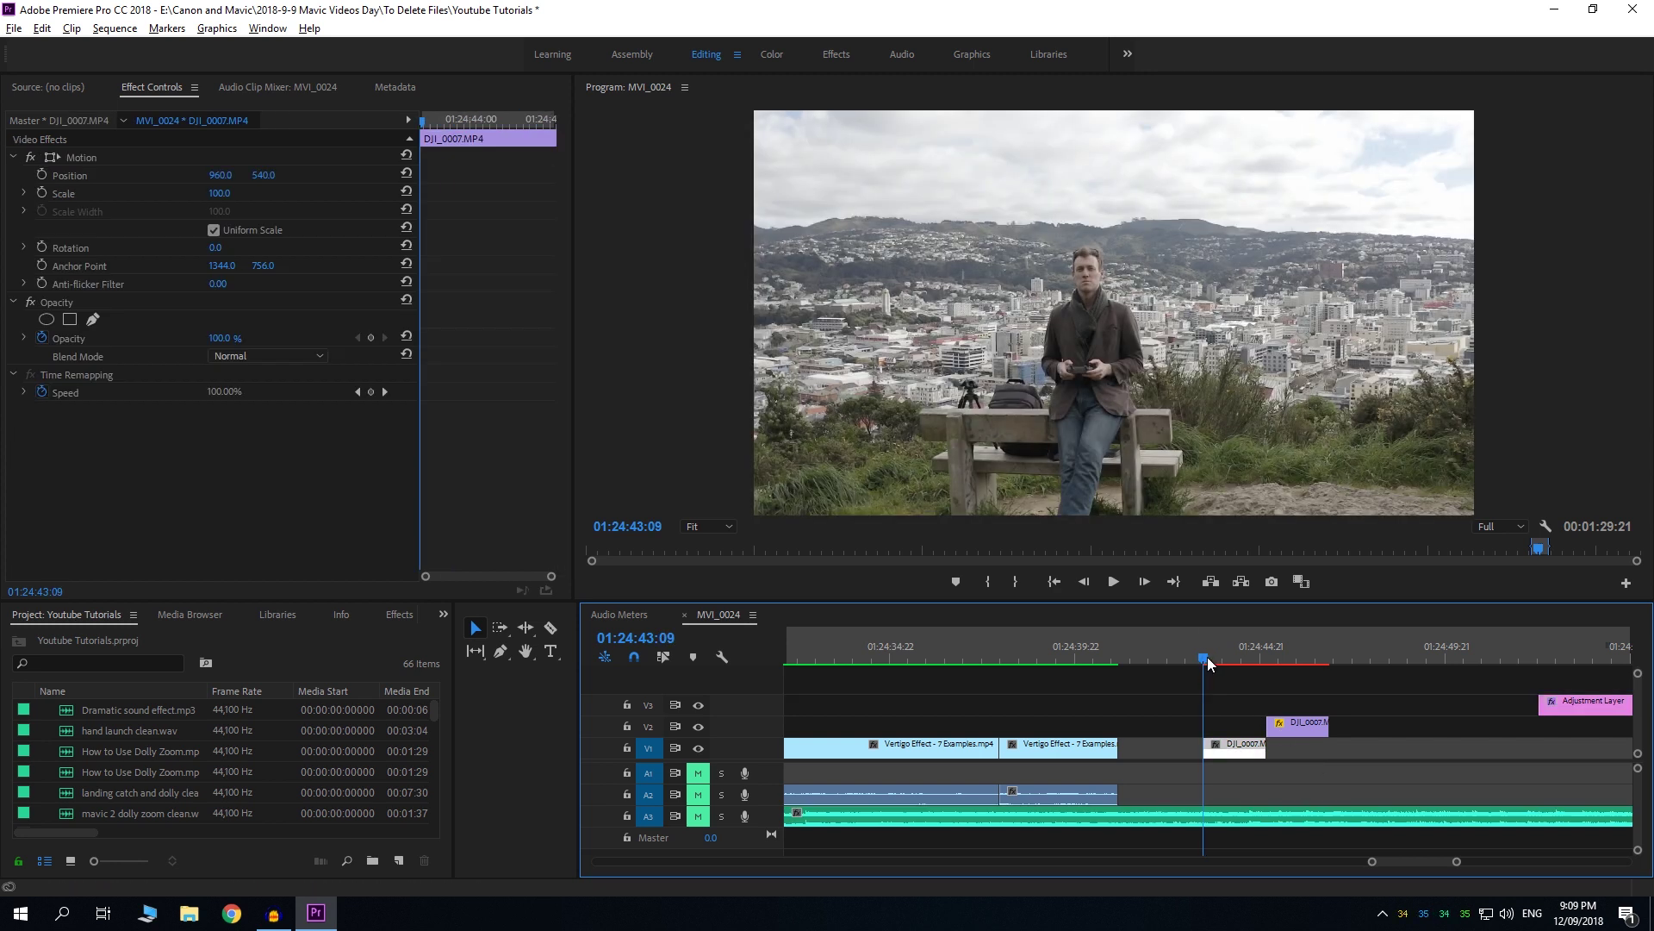
drag(1207, 657, 1218, 733)
Step: Delete the V1 copy and strip Motion, Opacity and Time Remapping attributes from the remaining DJI_0007 clip
key(Delete)
right_click(1218, 732)
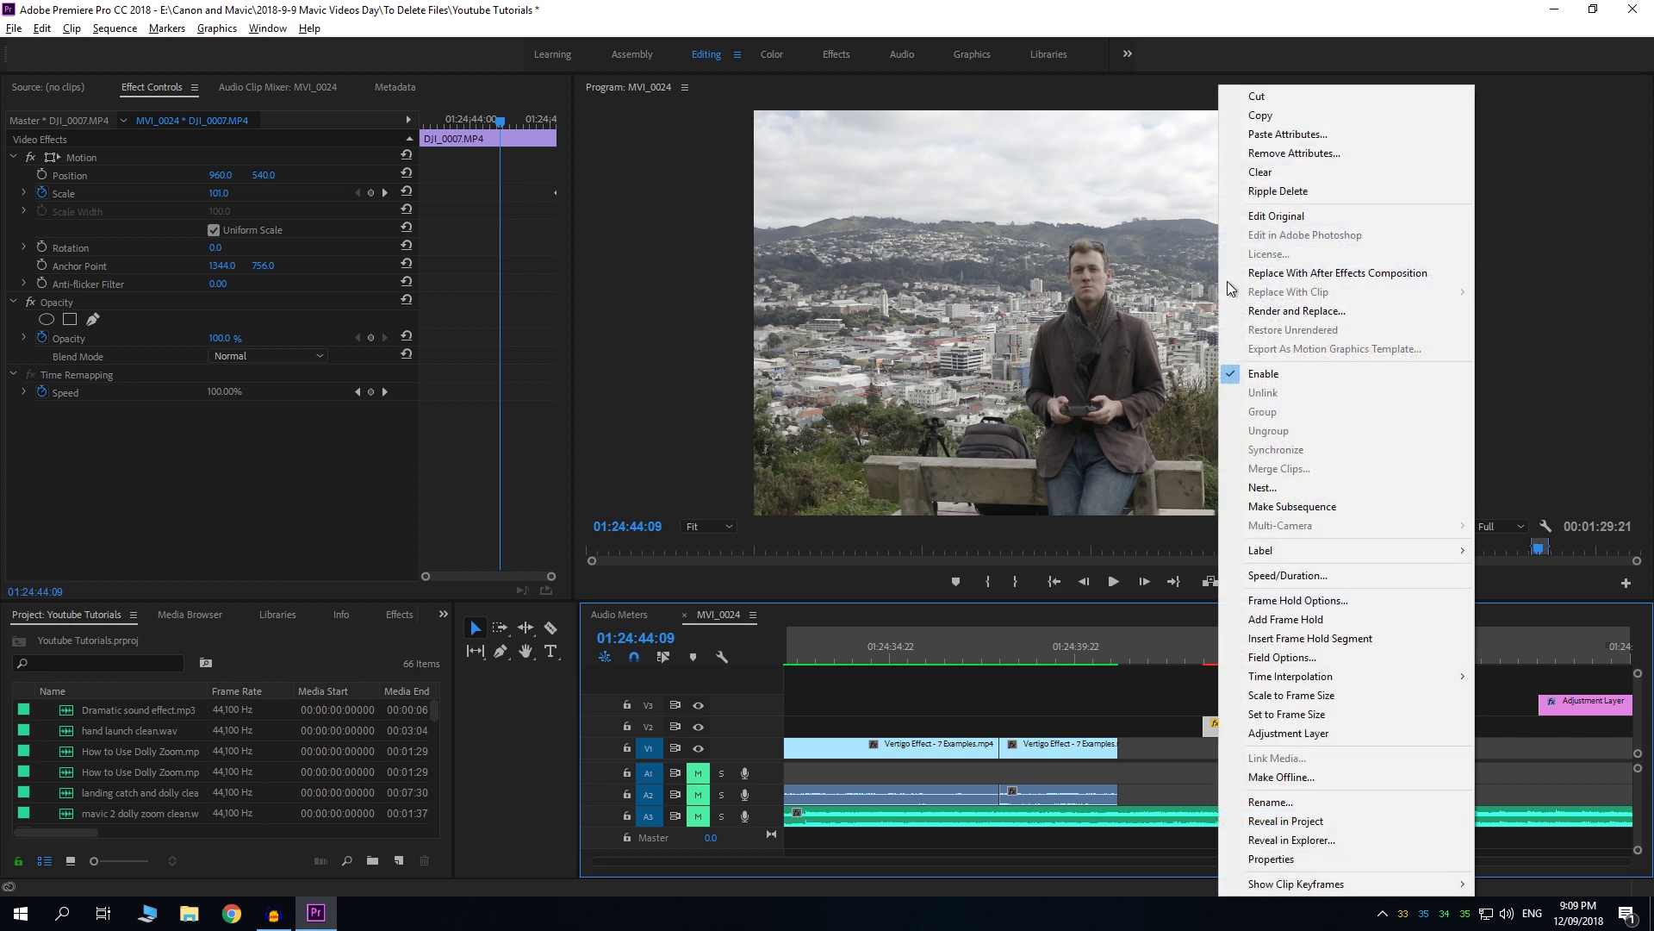
click(1258, 154)
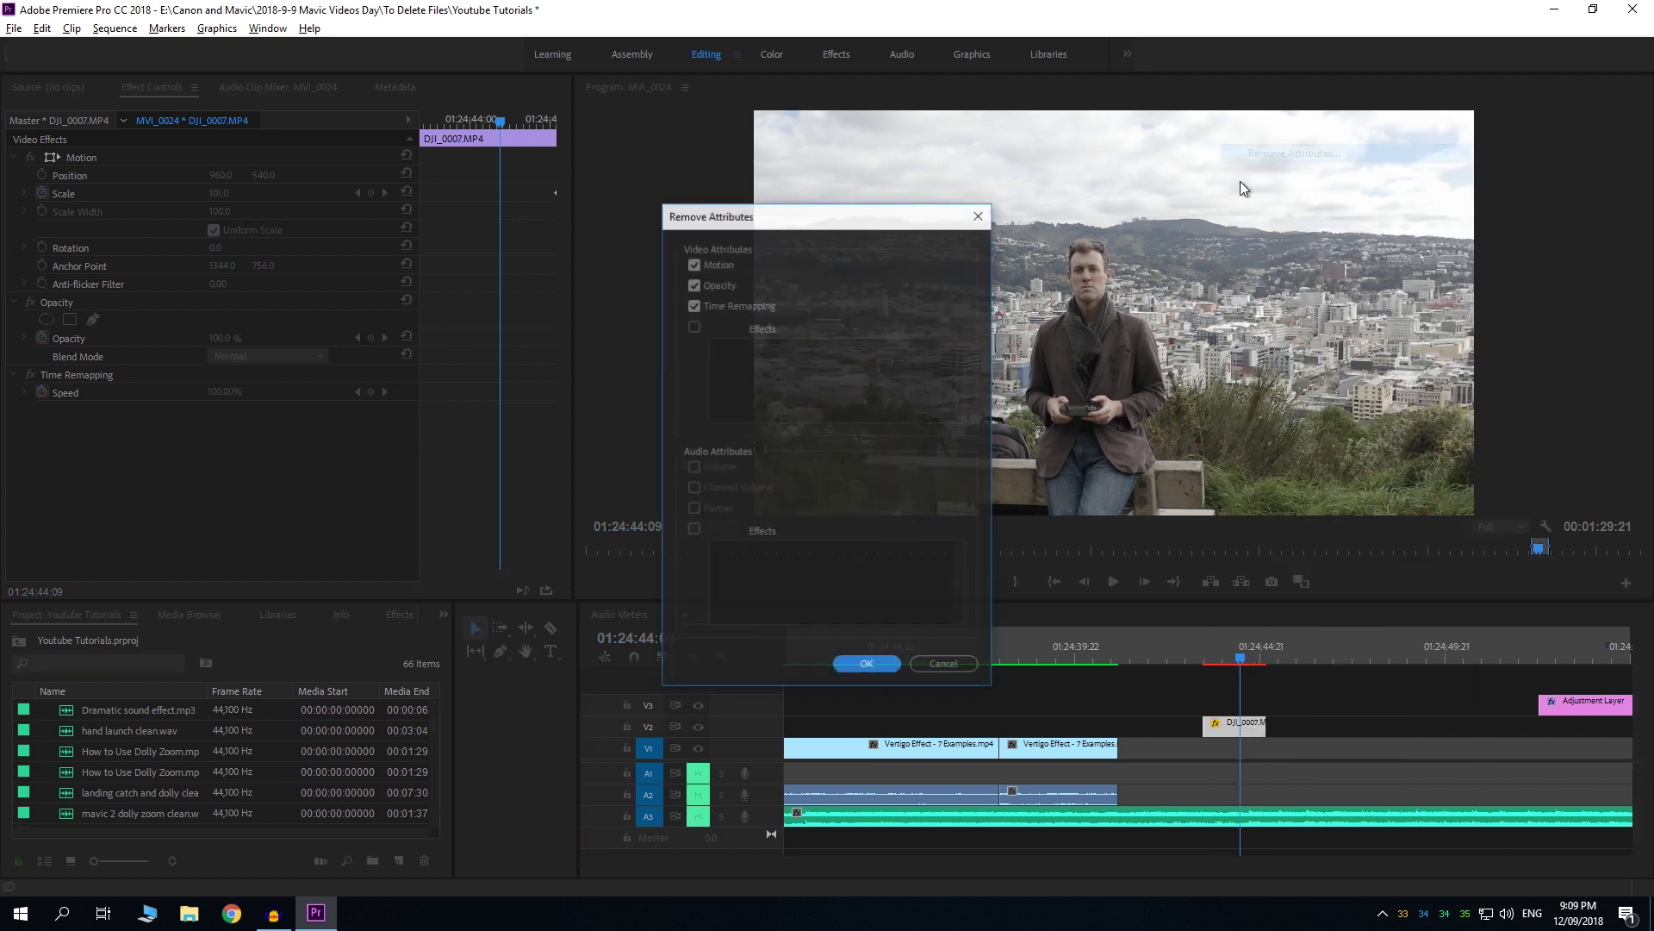
click(867, 664)
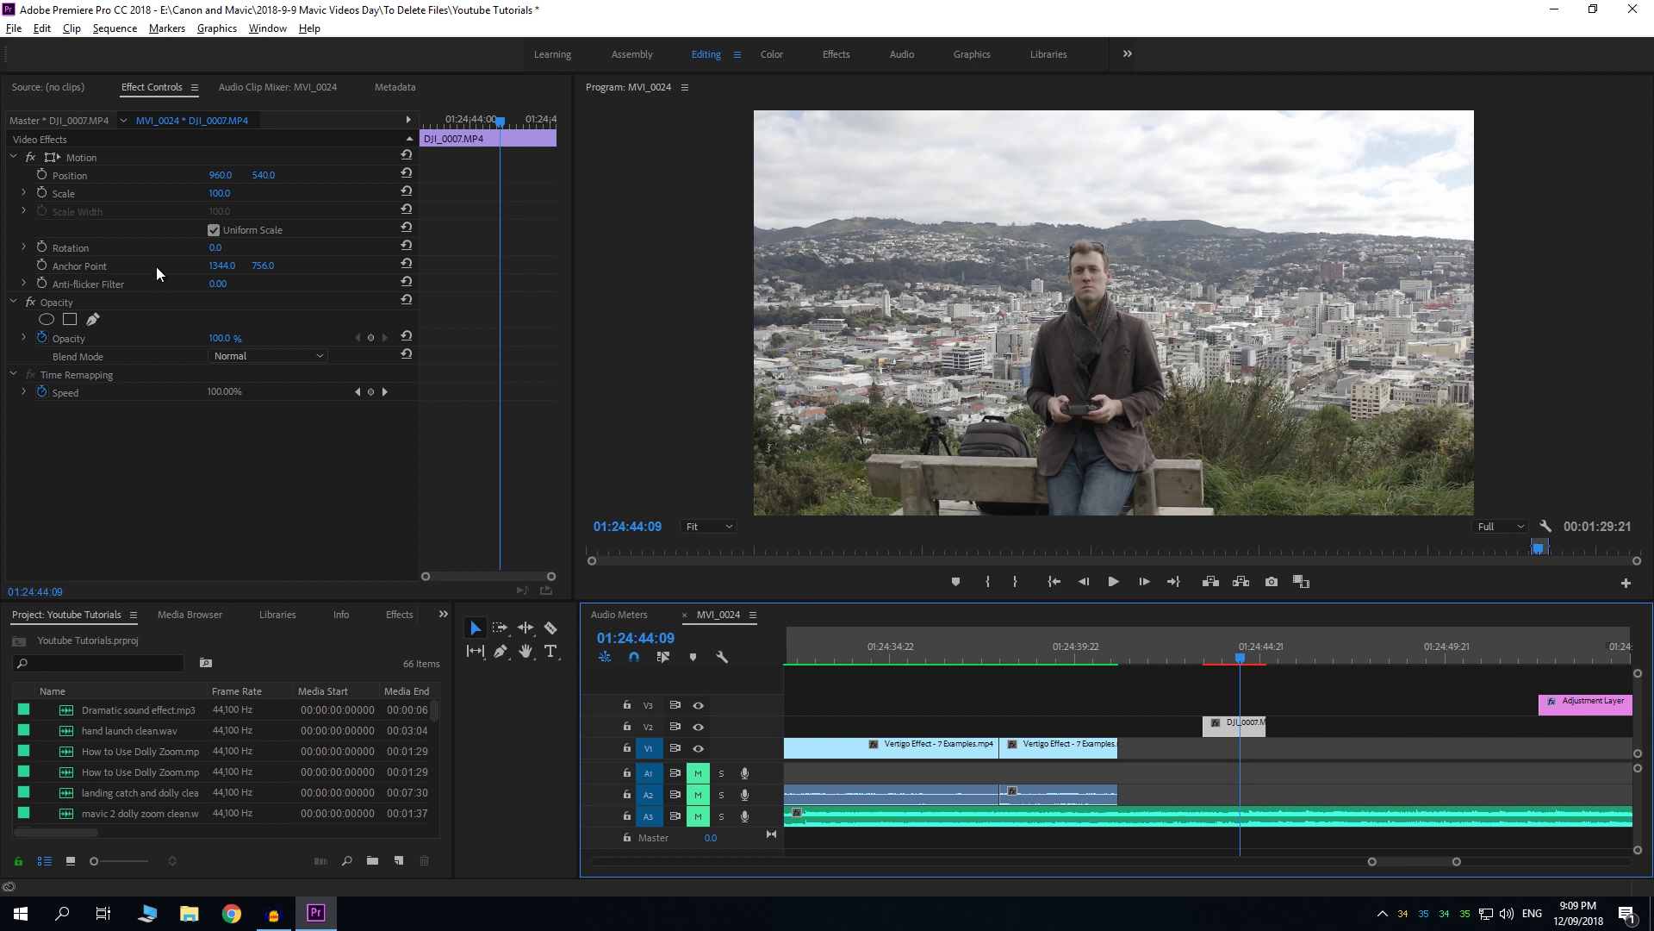
Step: Set the DJI_0007 clip's Scale to 73.0 and go to its last frame
click(220, 193)
drag(220, 194, 195, 194)
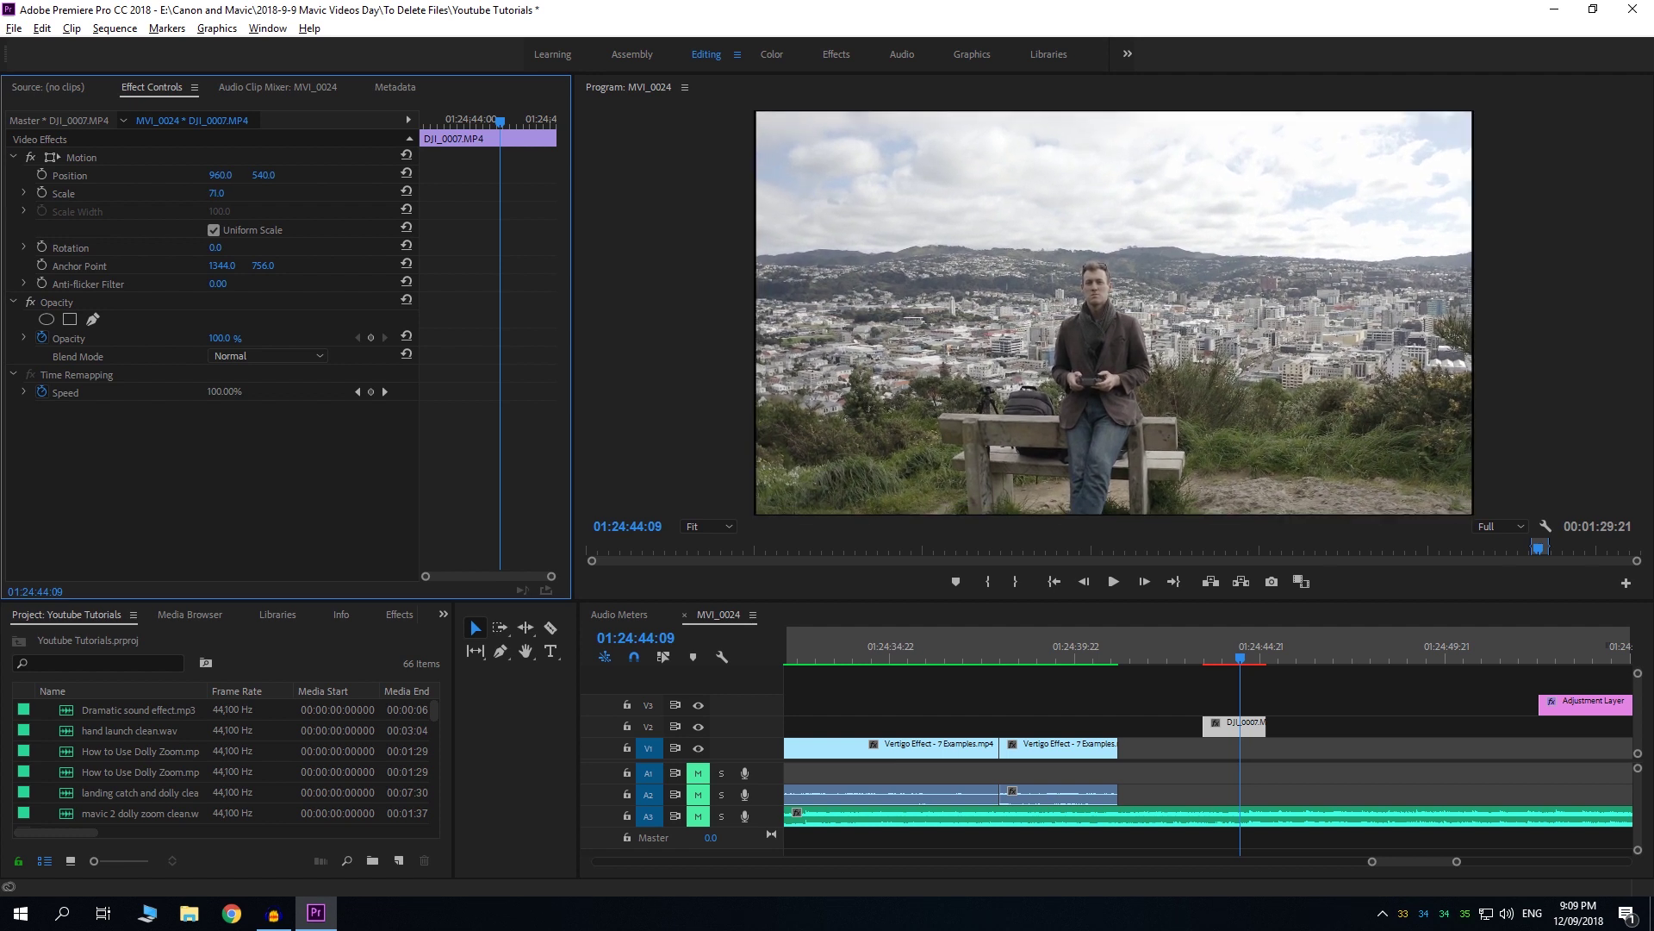
drag(195, 194, 197, 194)
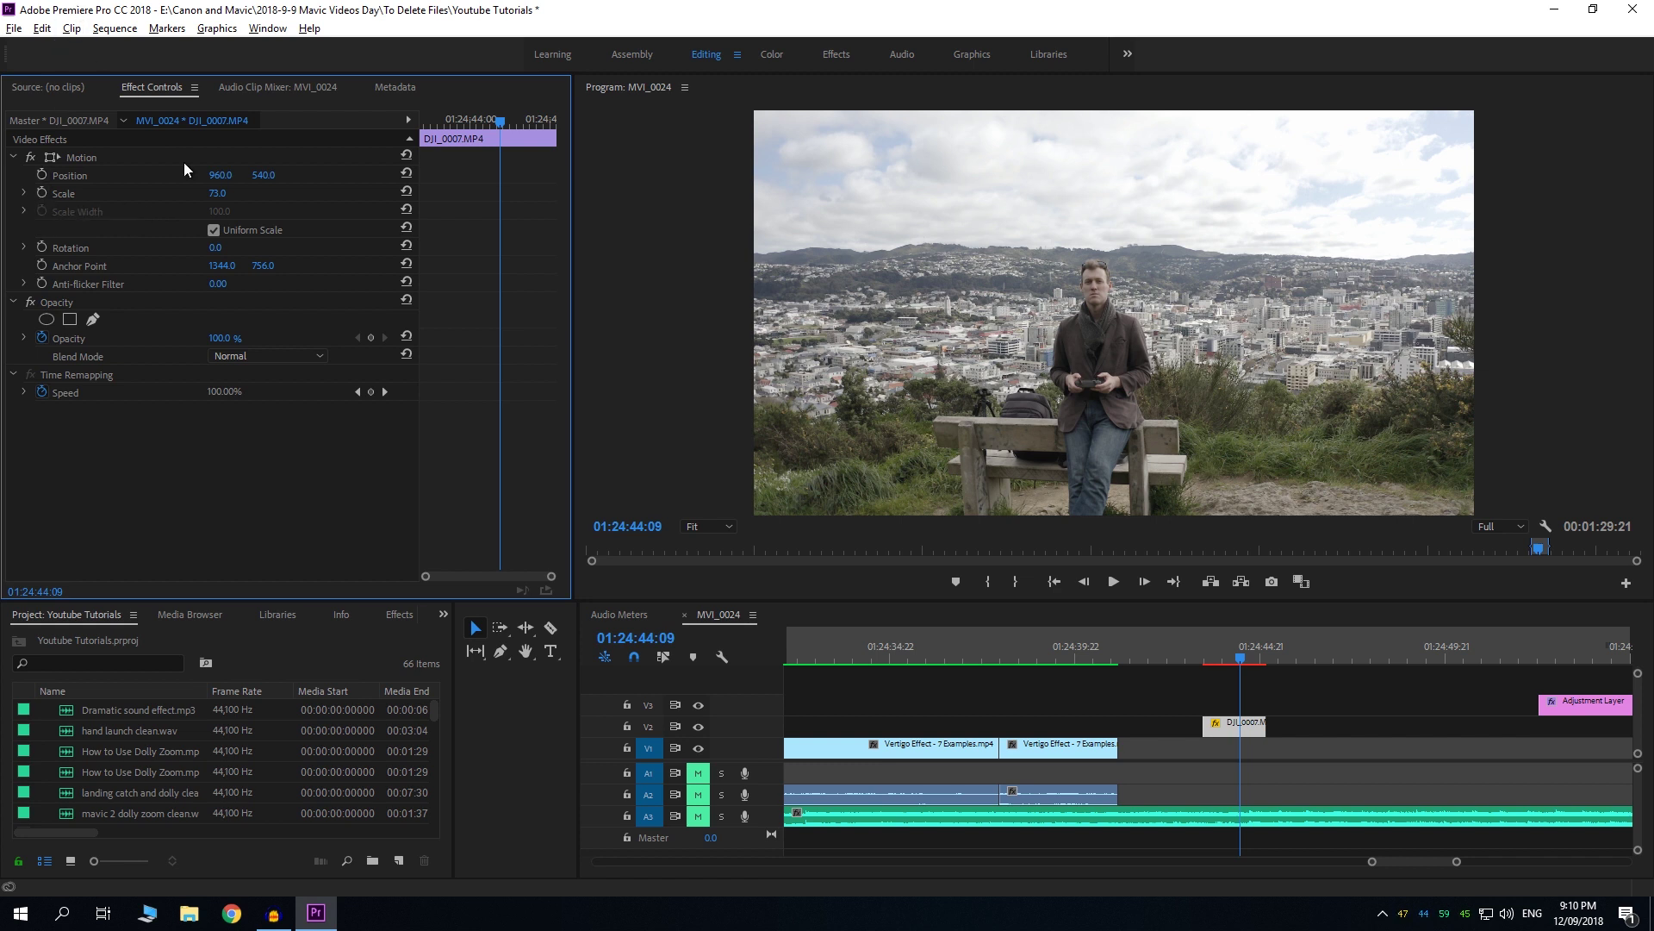
drag(1238, 656, 1267, 663)
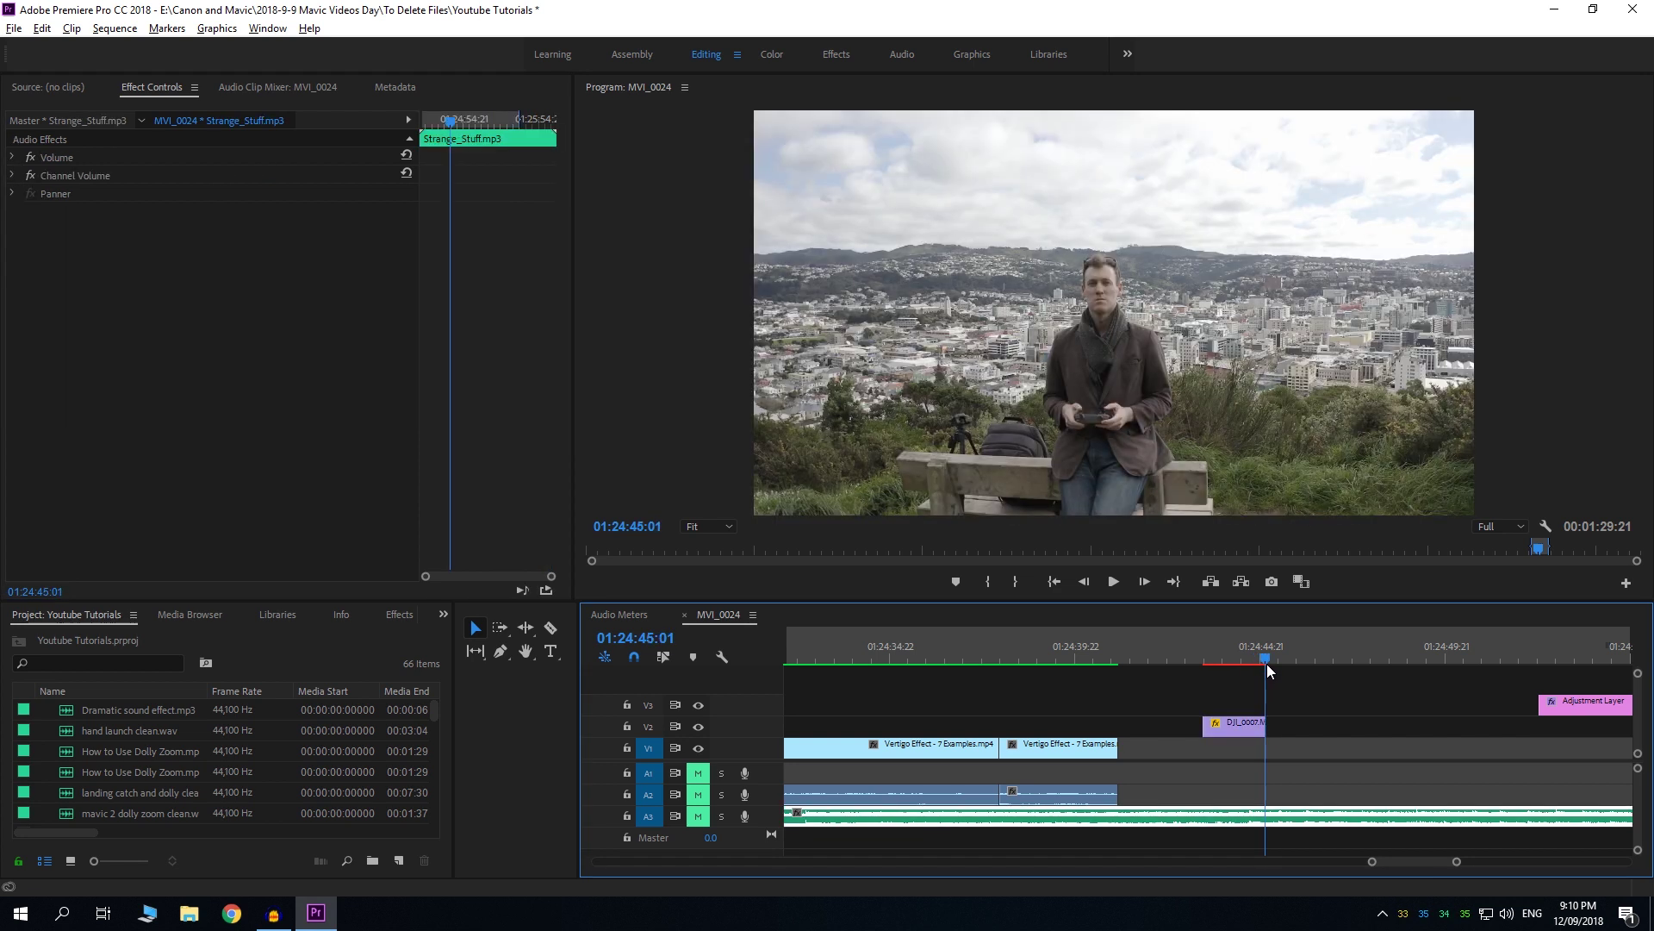
click(1228, 724)
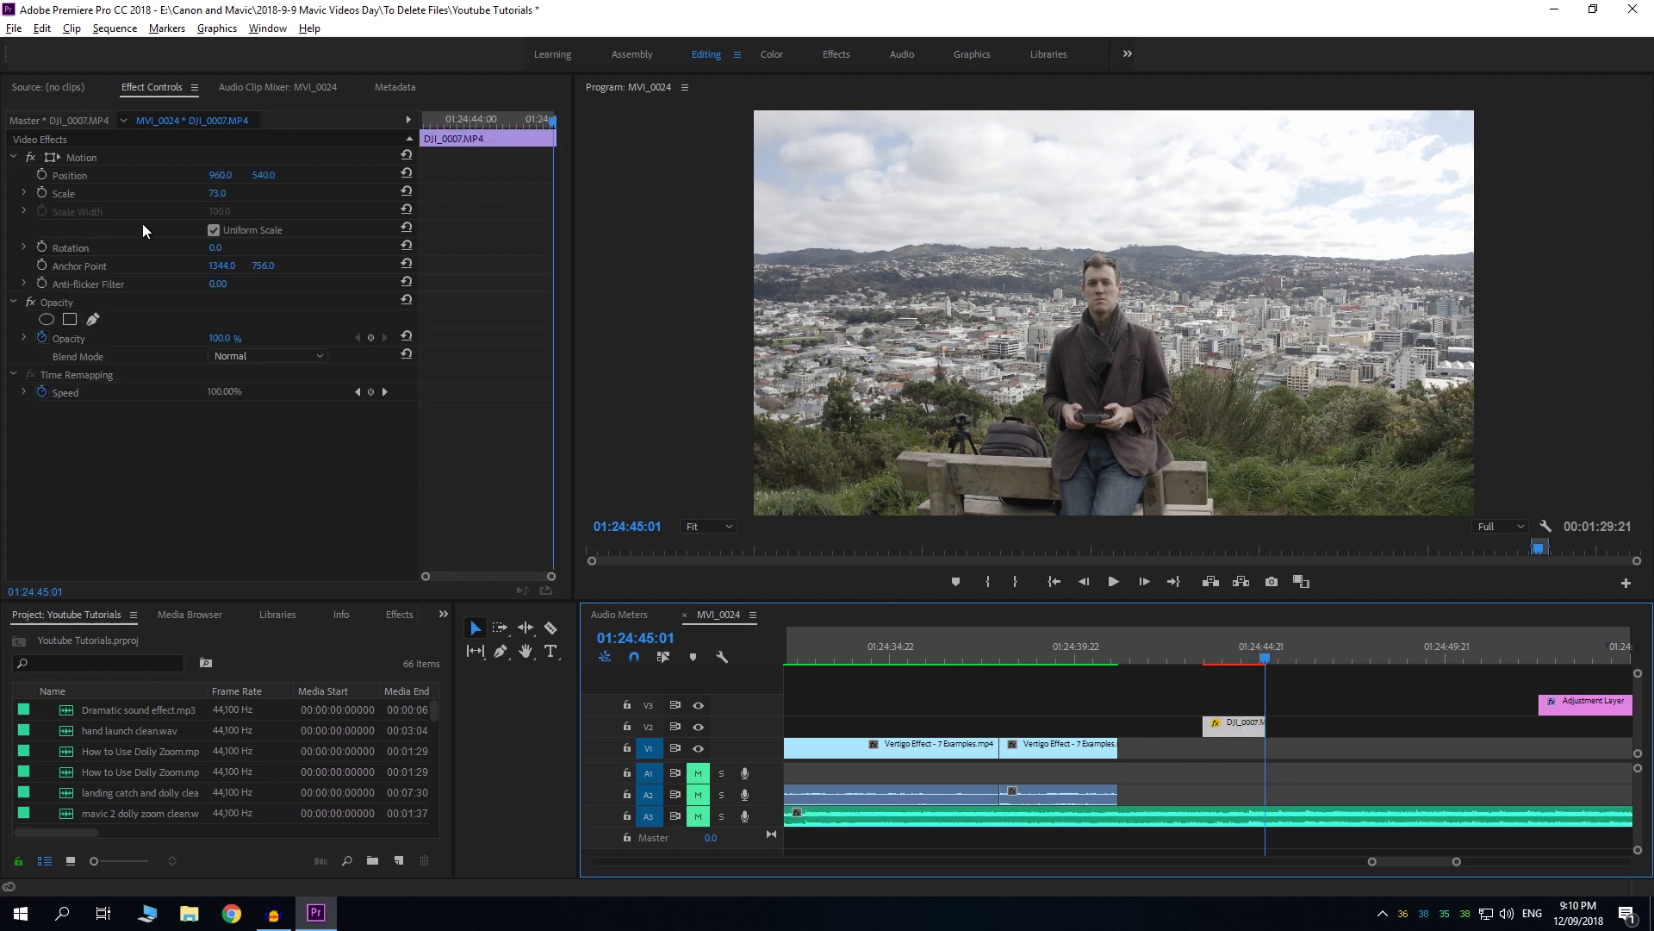
Step: Keyframe Scale at 74 on the clip's last frame and 144 on its first, then preview the zoom
click(38, 193)
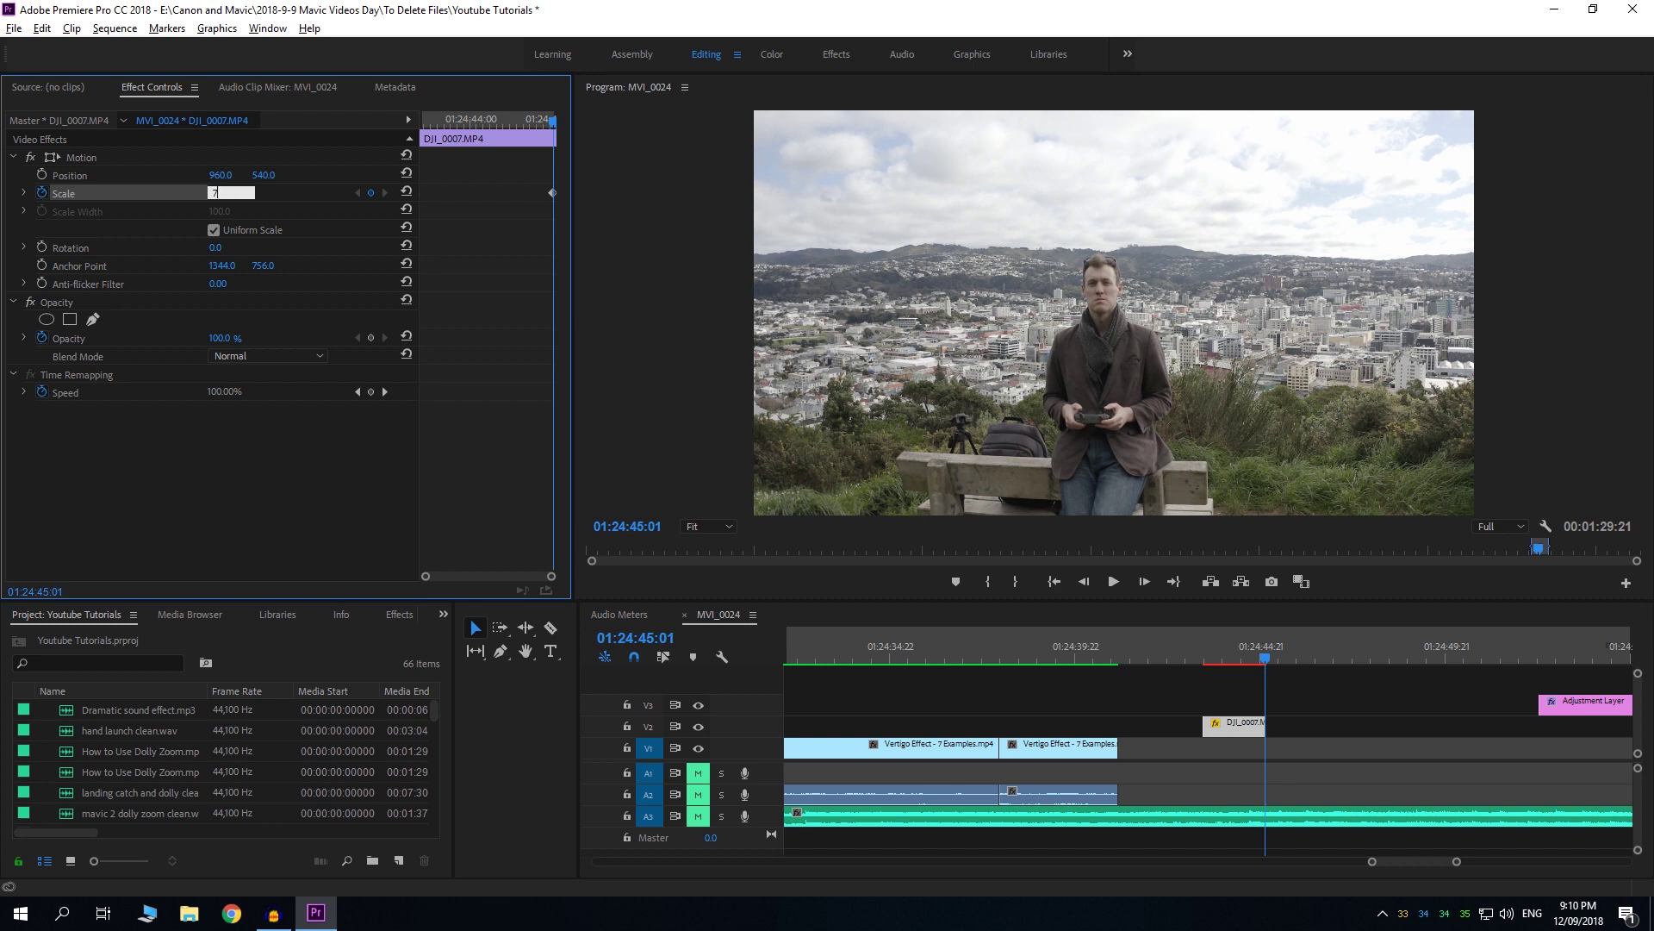
key(Return)
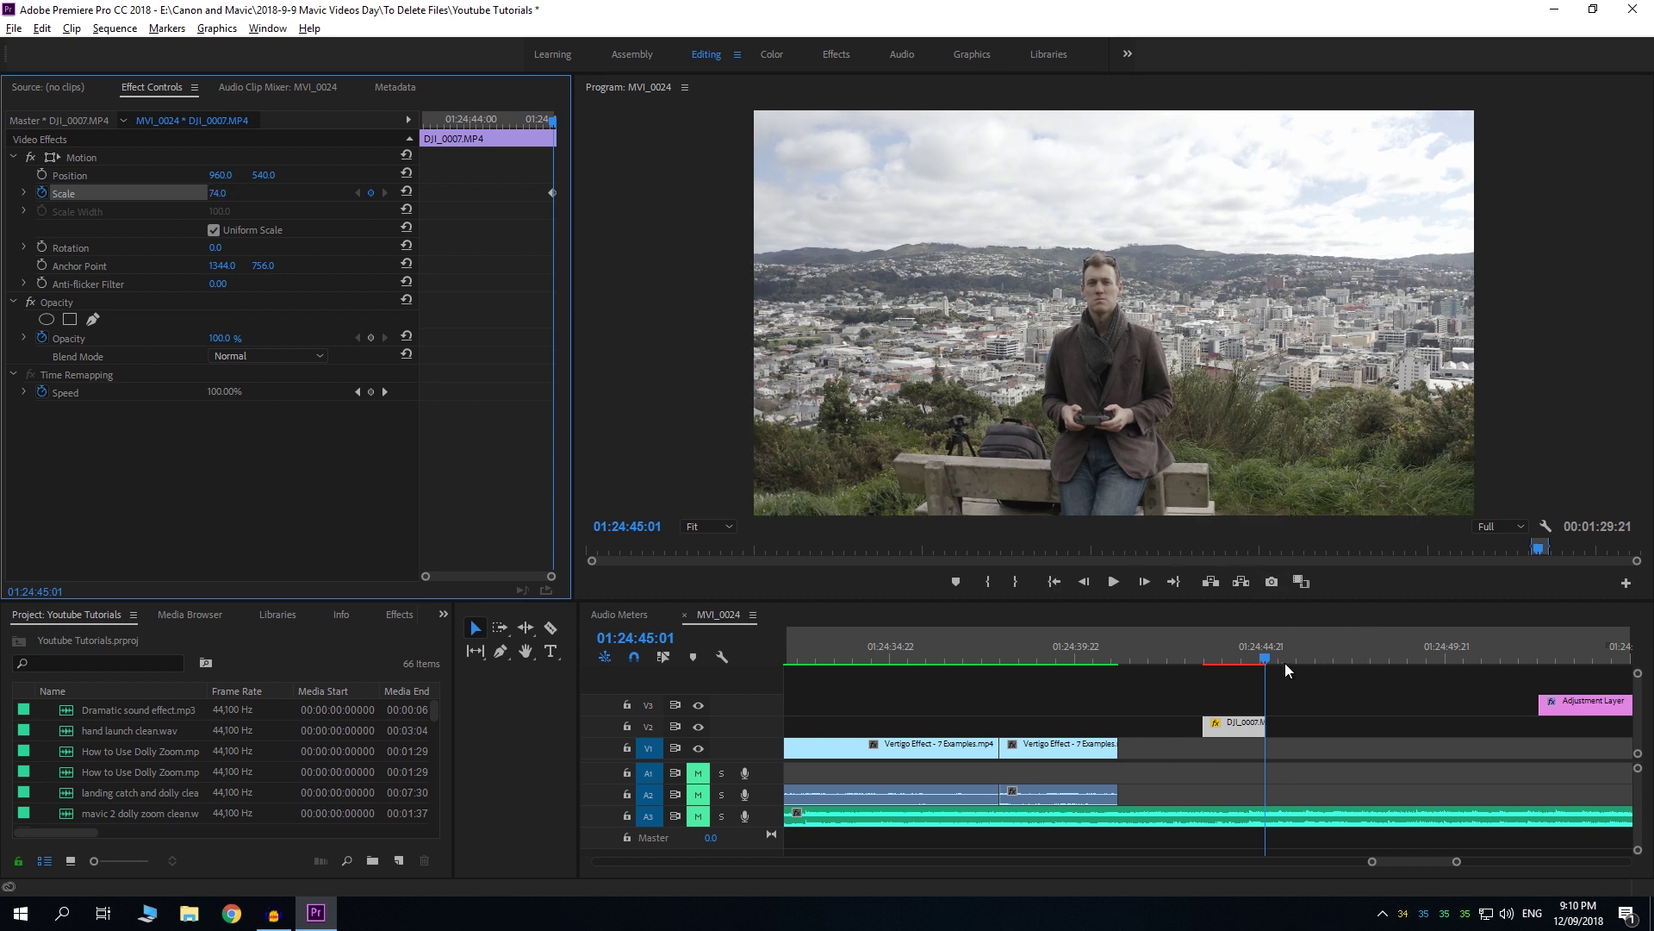
drag(1263, 656, 1204, 661)
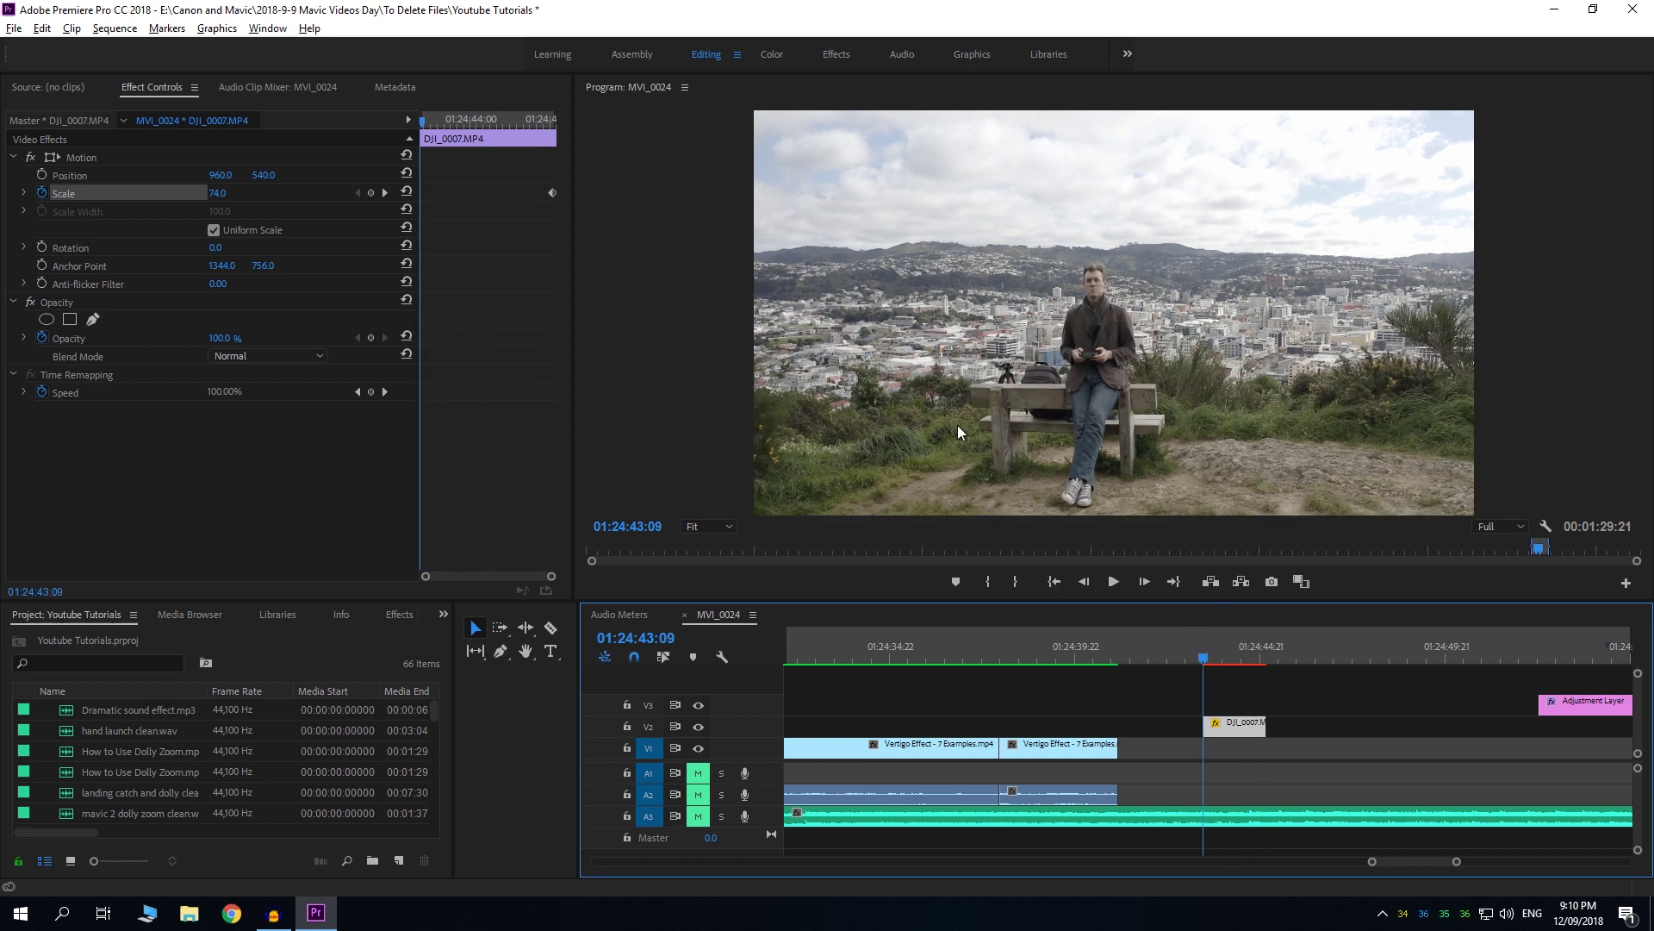
mouse_move(1204, 664)
mouse_down()
mouse_move(1261, 670)
mouse_move(1203, 679)
mouse_up()
drag(219, 201, 280, 200)
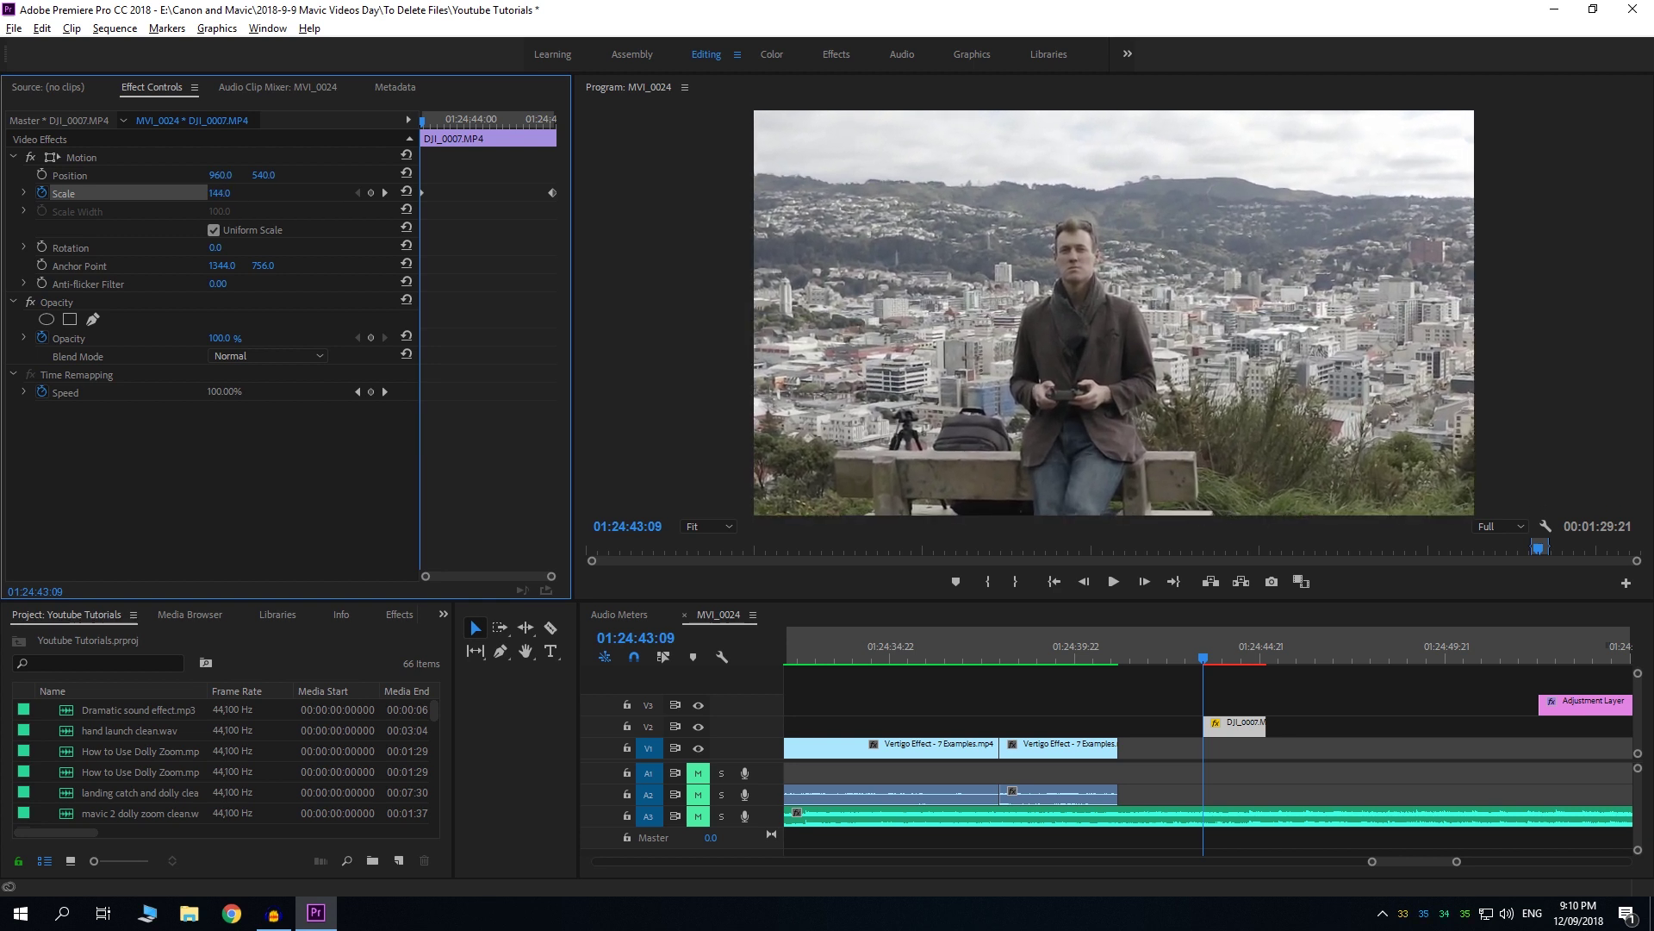
drag(1209, 662, 1233, 689)
Step: Return the adjustment layer over the bench clip, trim it to the clip end, and render that in-to-out range
drag(1568, 711, 1273, 712)
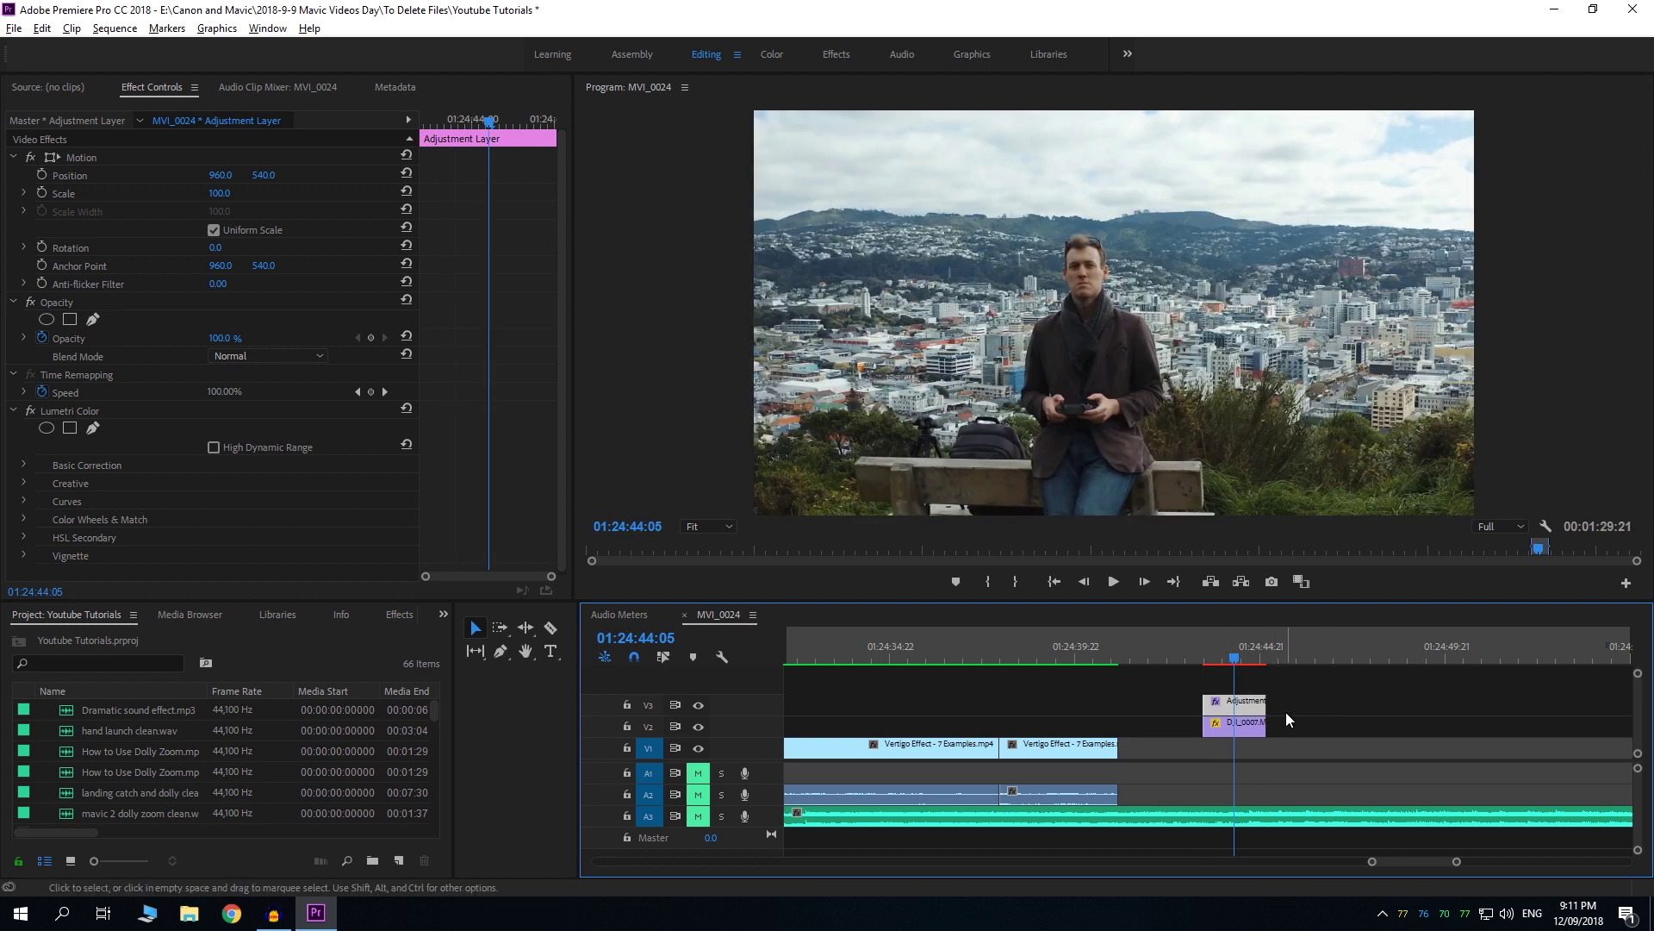
click(1201, 660)
key(i)
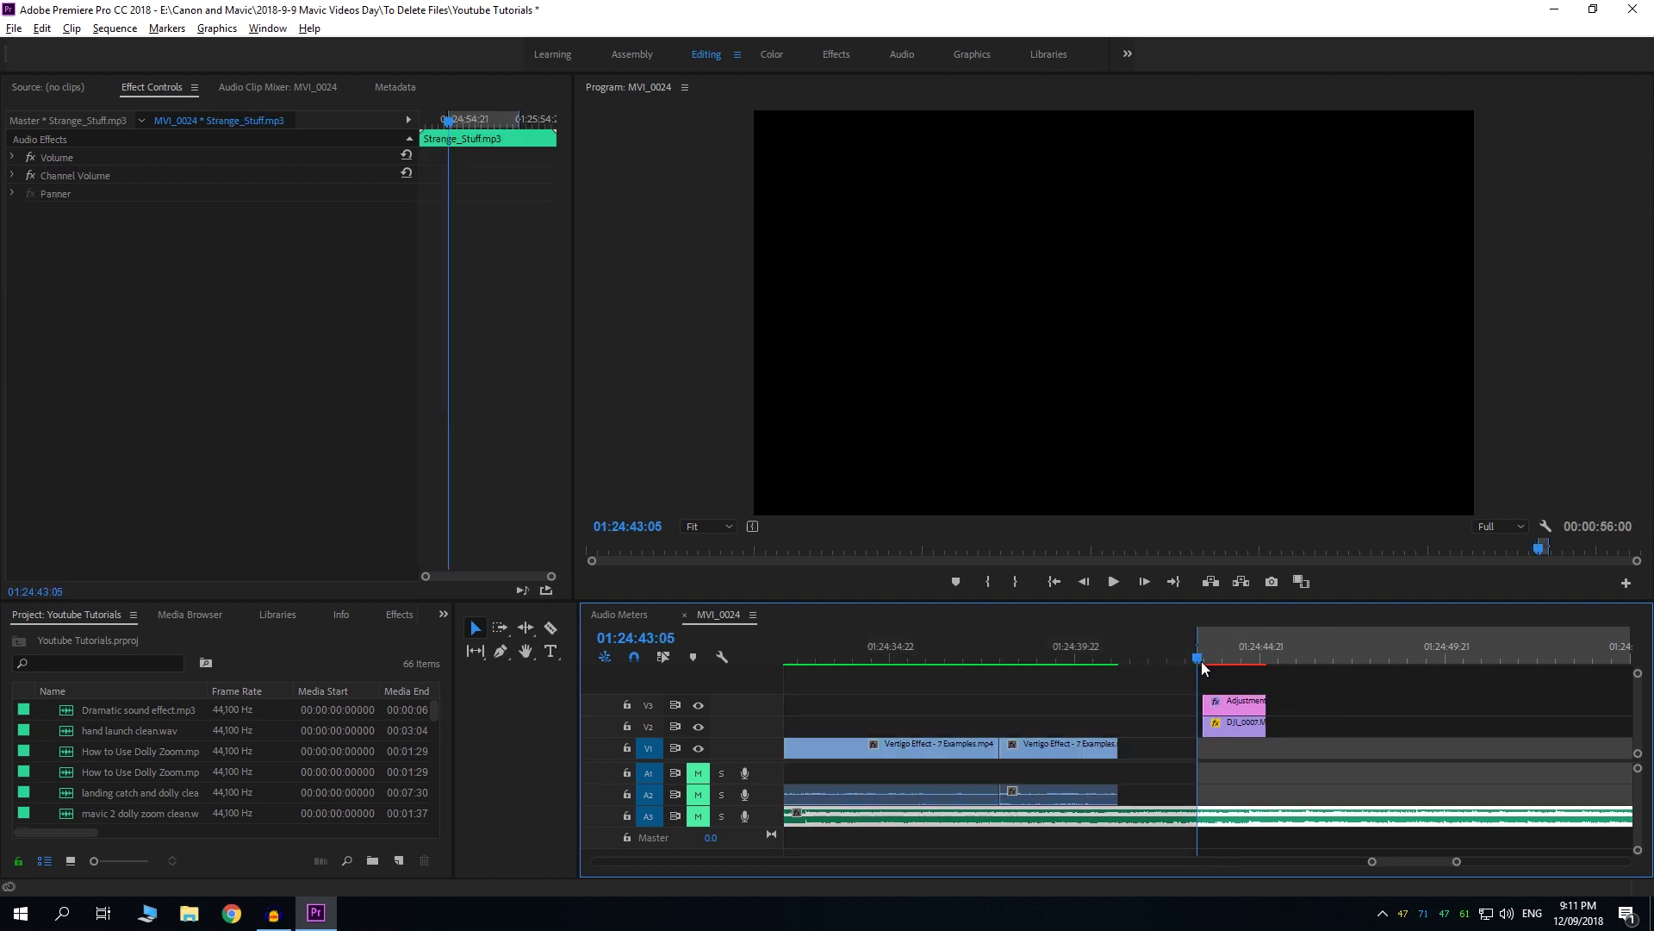
click(1279, 656)
key(o)
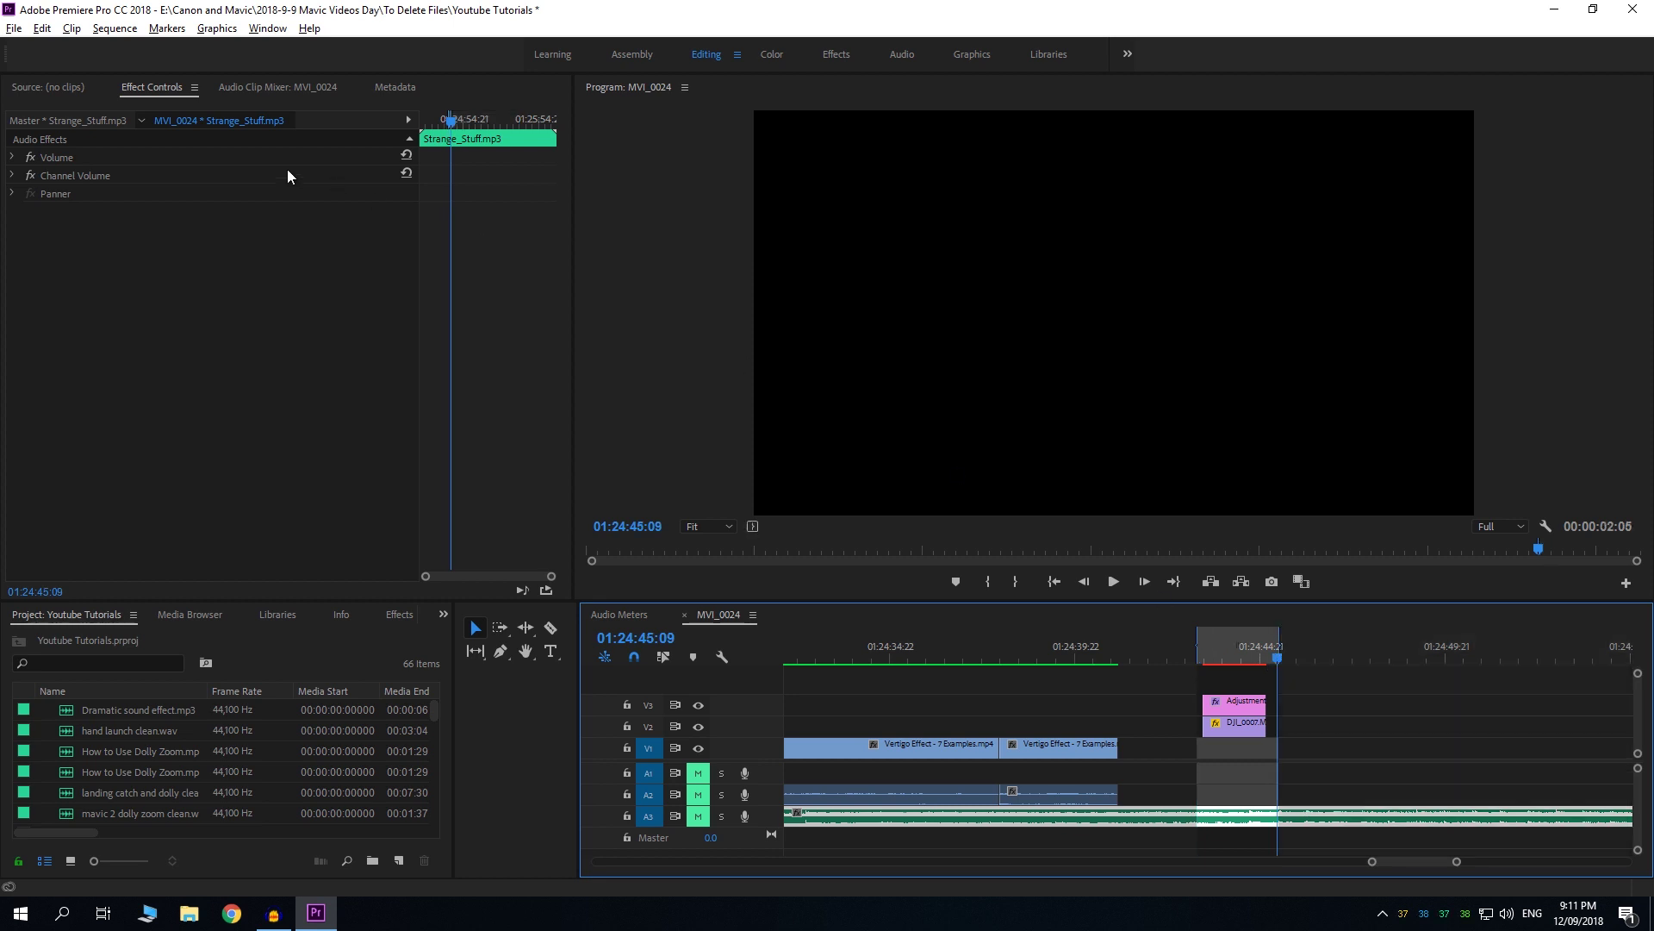
click(115, 29)
click(258, 92)
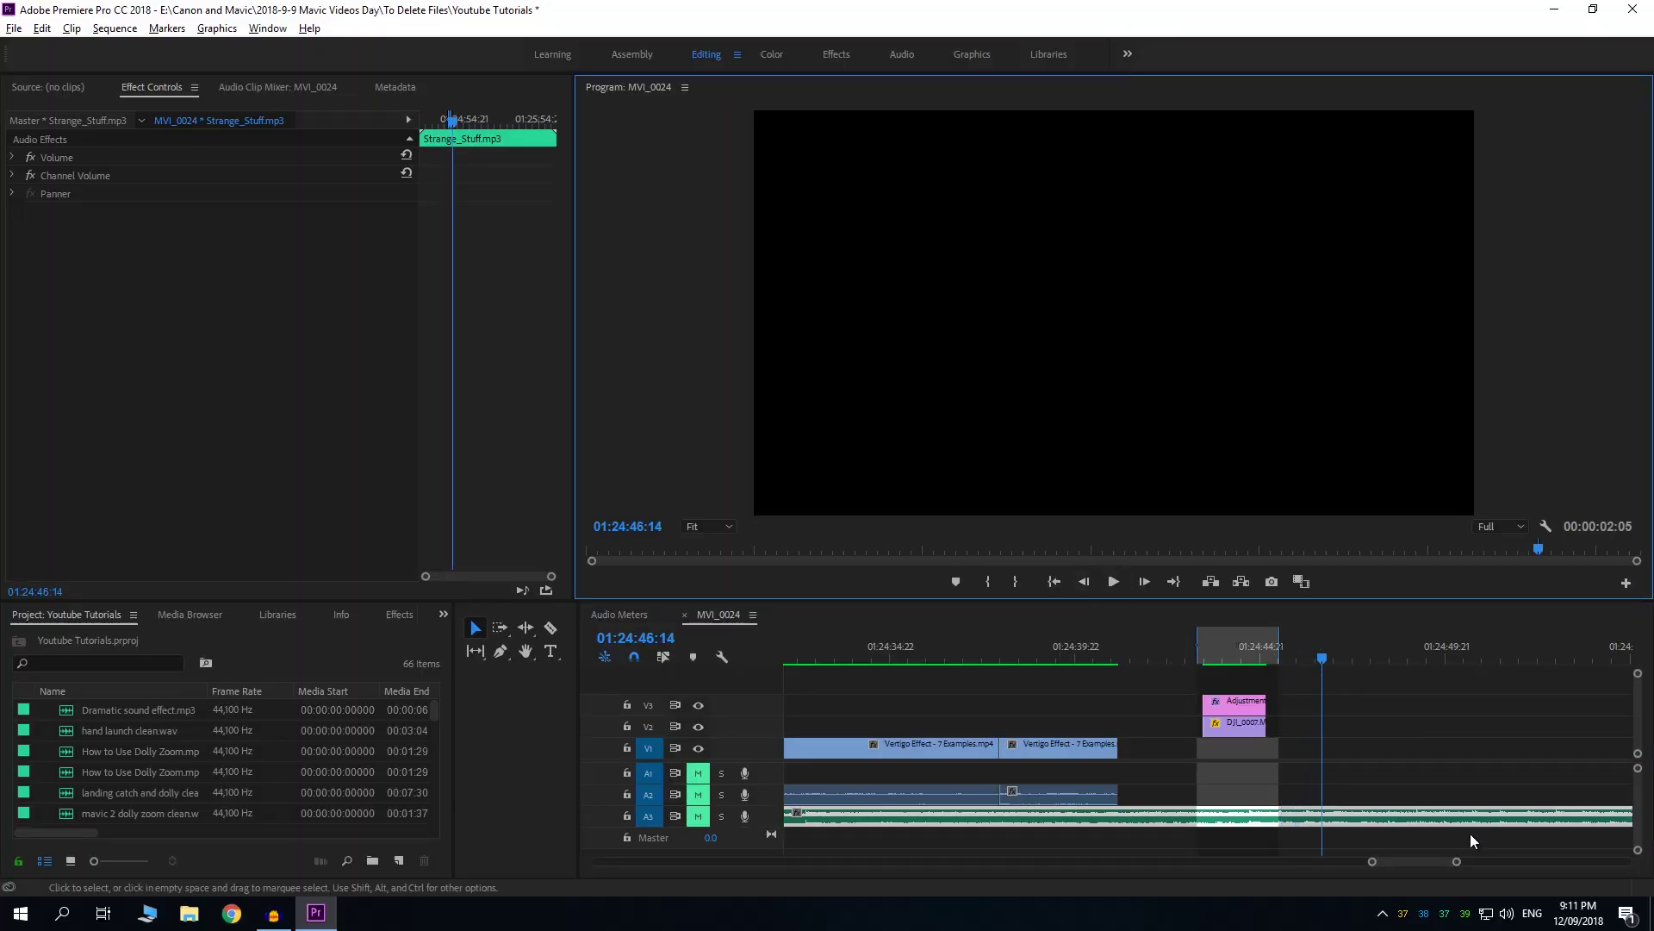
mouse_move(1456, 853)
mouse_down()
mouse_move(1482, 876)
mouse_move(1447, 861)
mouse_up()
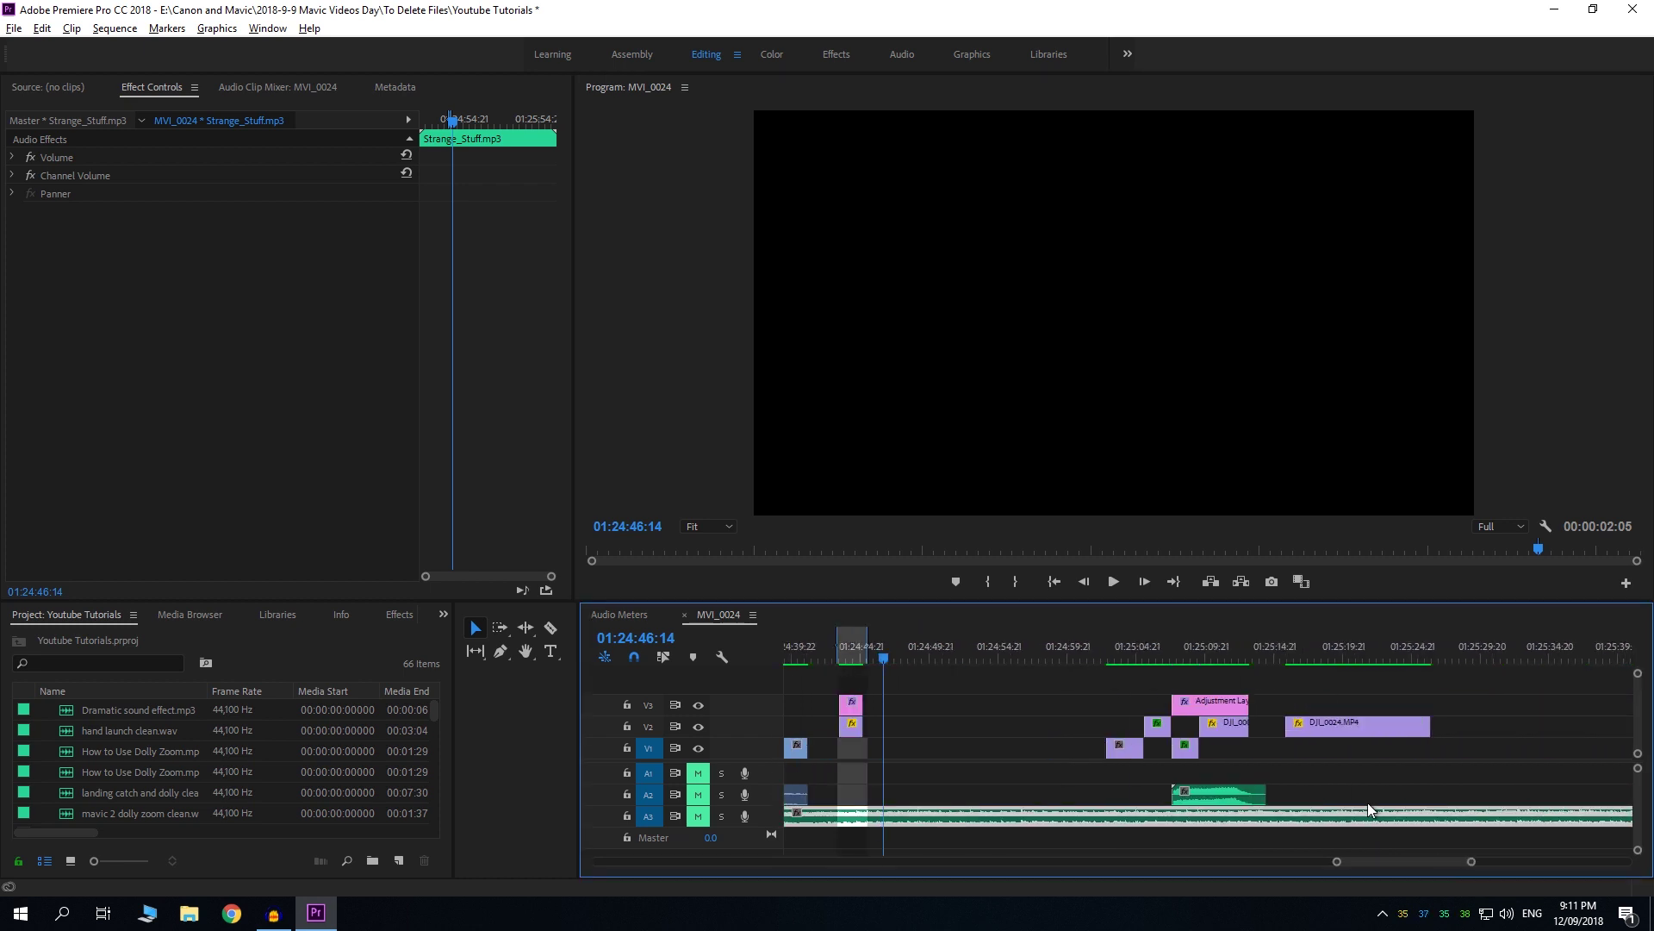
Step: Skip ahead and scrub past the keyframed DJI_0024 church shot to the DJI_0009 forest clip
click(1128, 649)
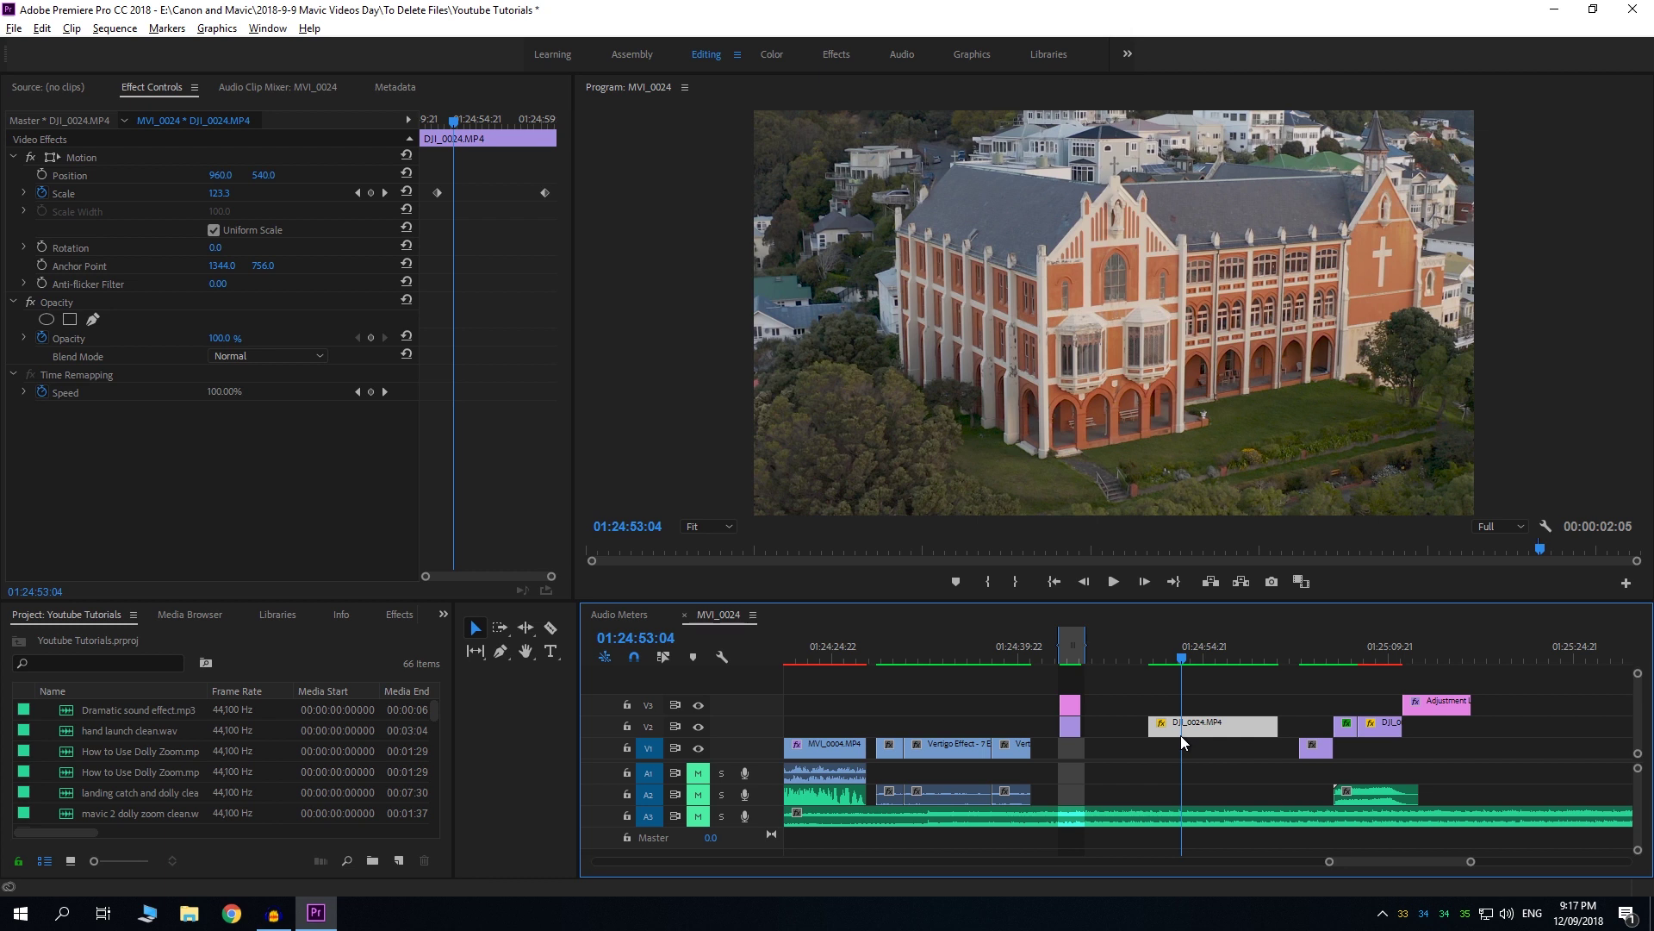
drag(1181, 736, 1306, 752)
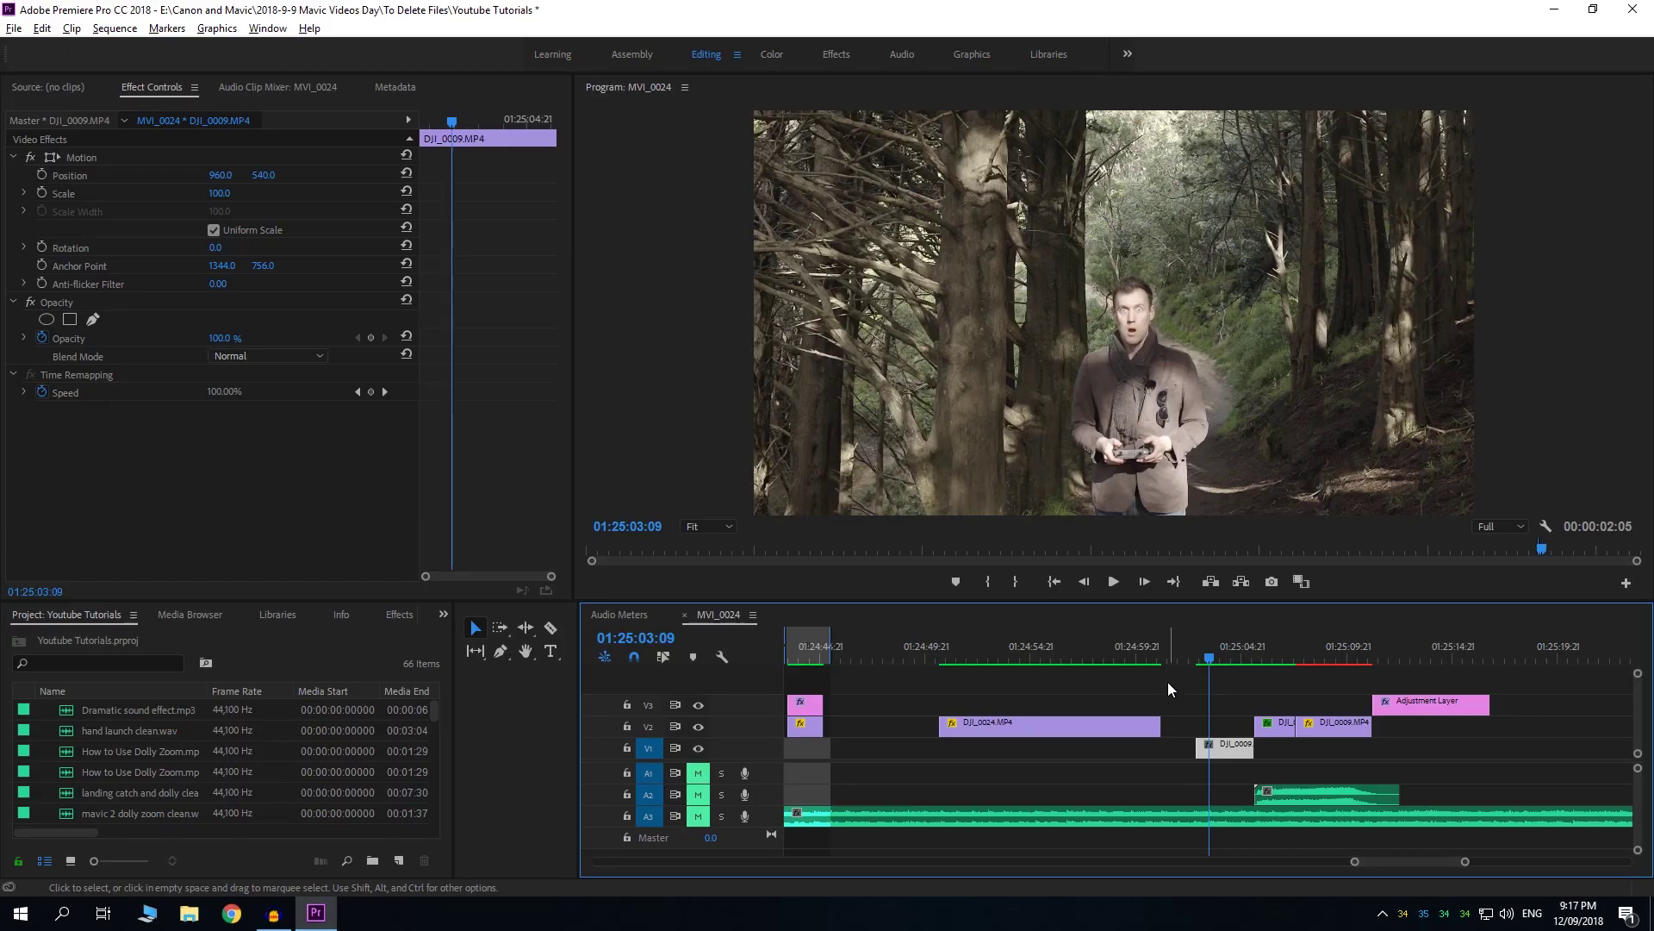
Step: Scrub through the DJI_0009 forest shot of the man holding a drone controller
drag(1207, 660, 1278, 730)
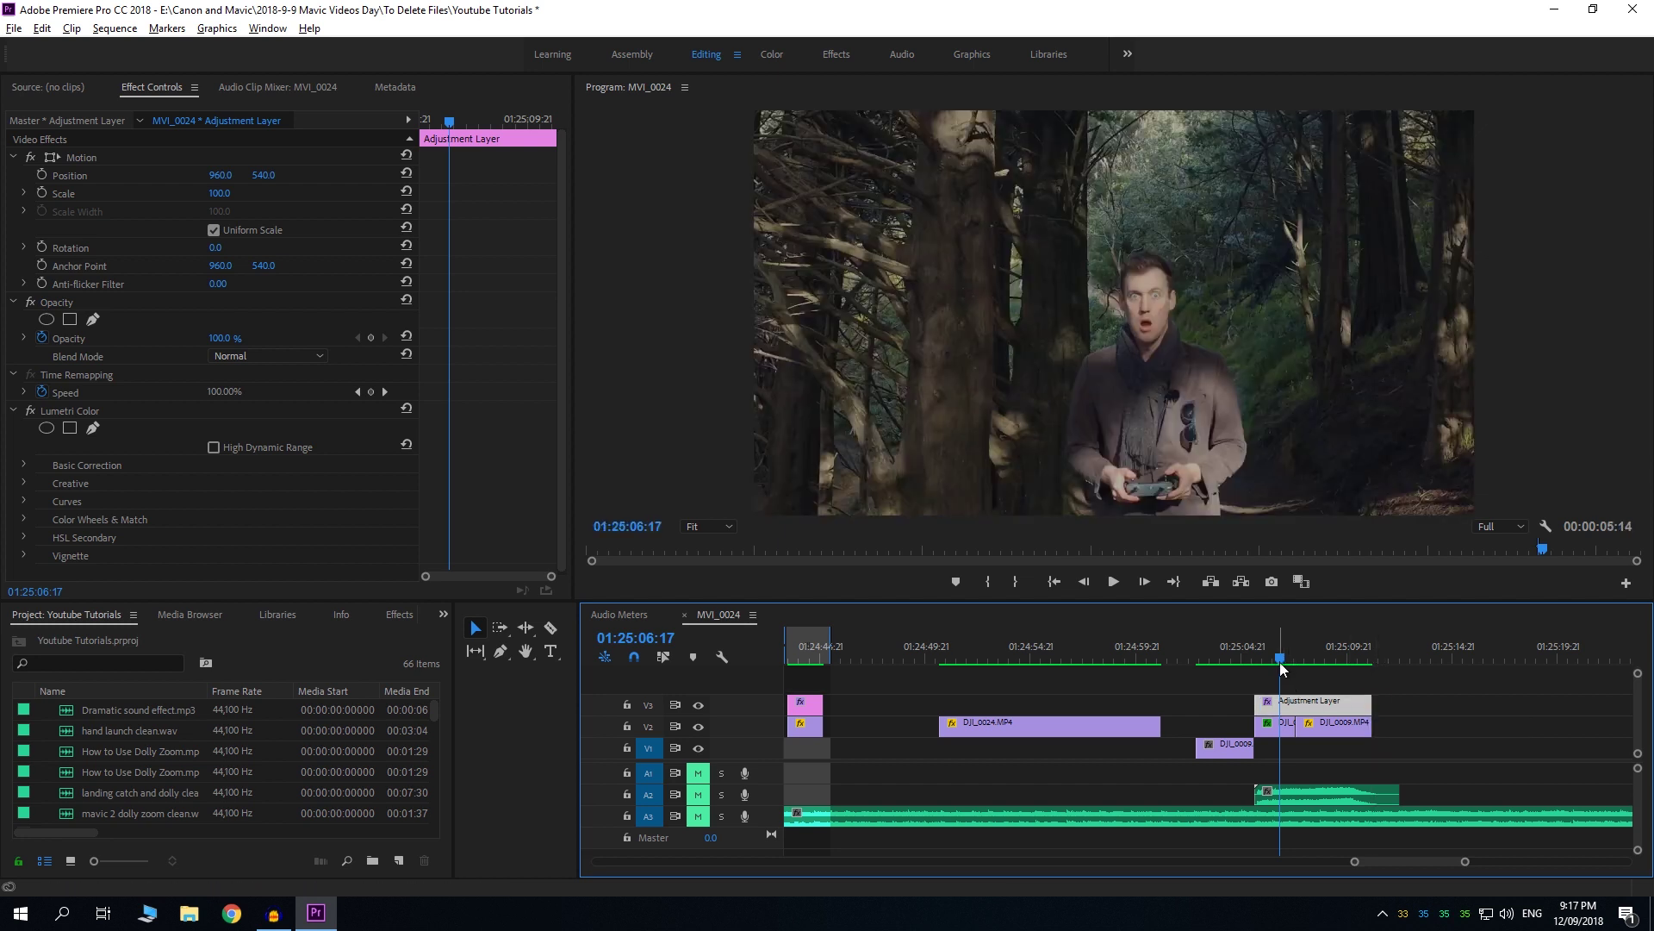
Step: Play the graded forest dolly-zoom shot through and stop on the following cartoon clip
drag(1279, 662, 1283, 658)
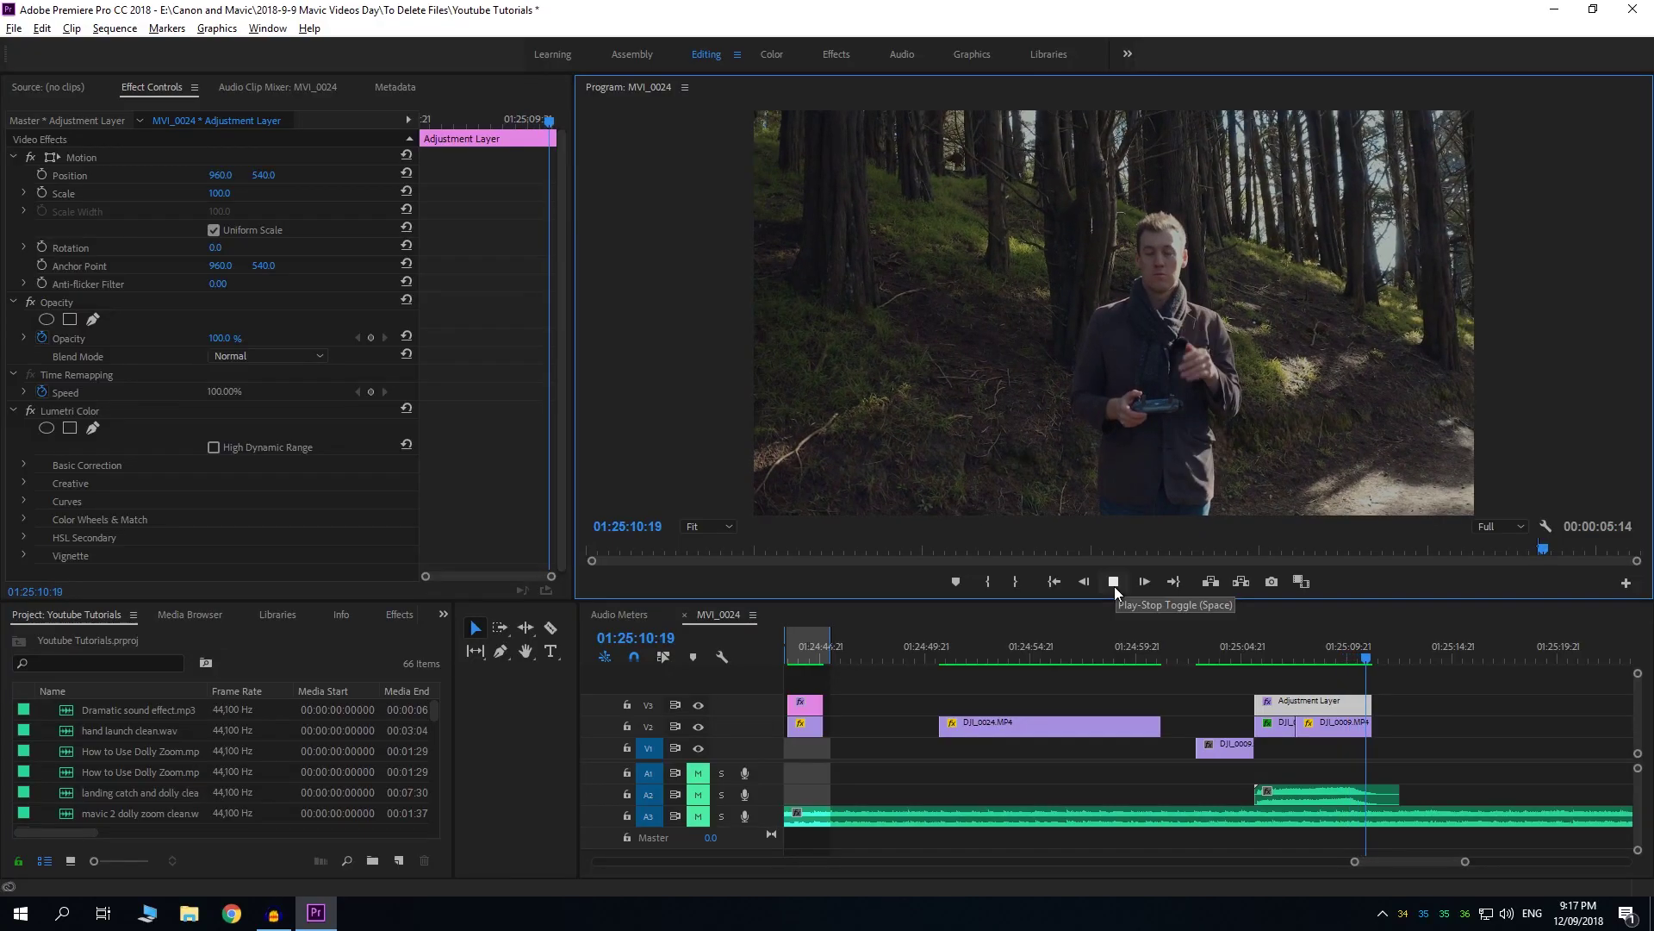
click(1114, 586)
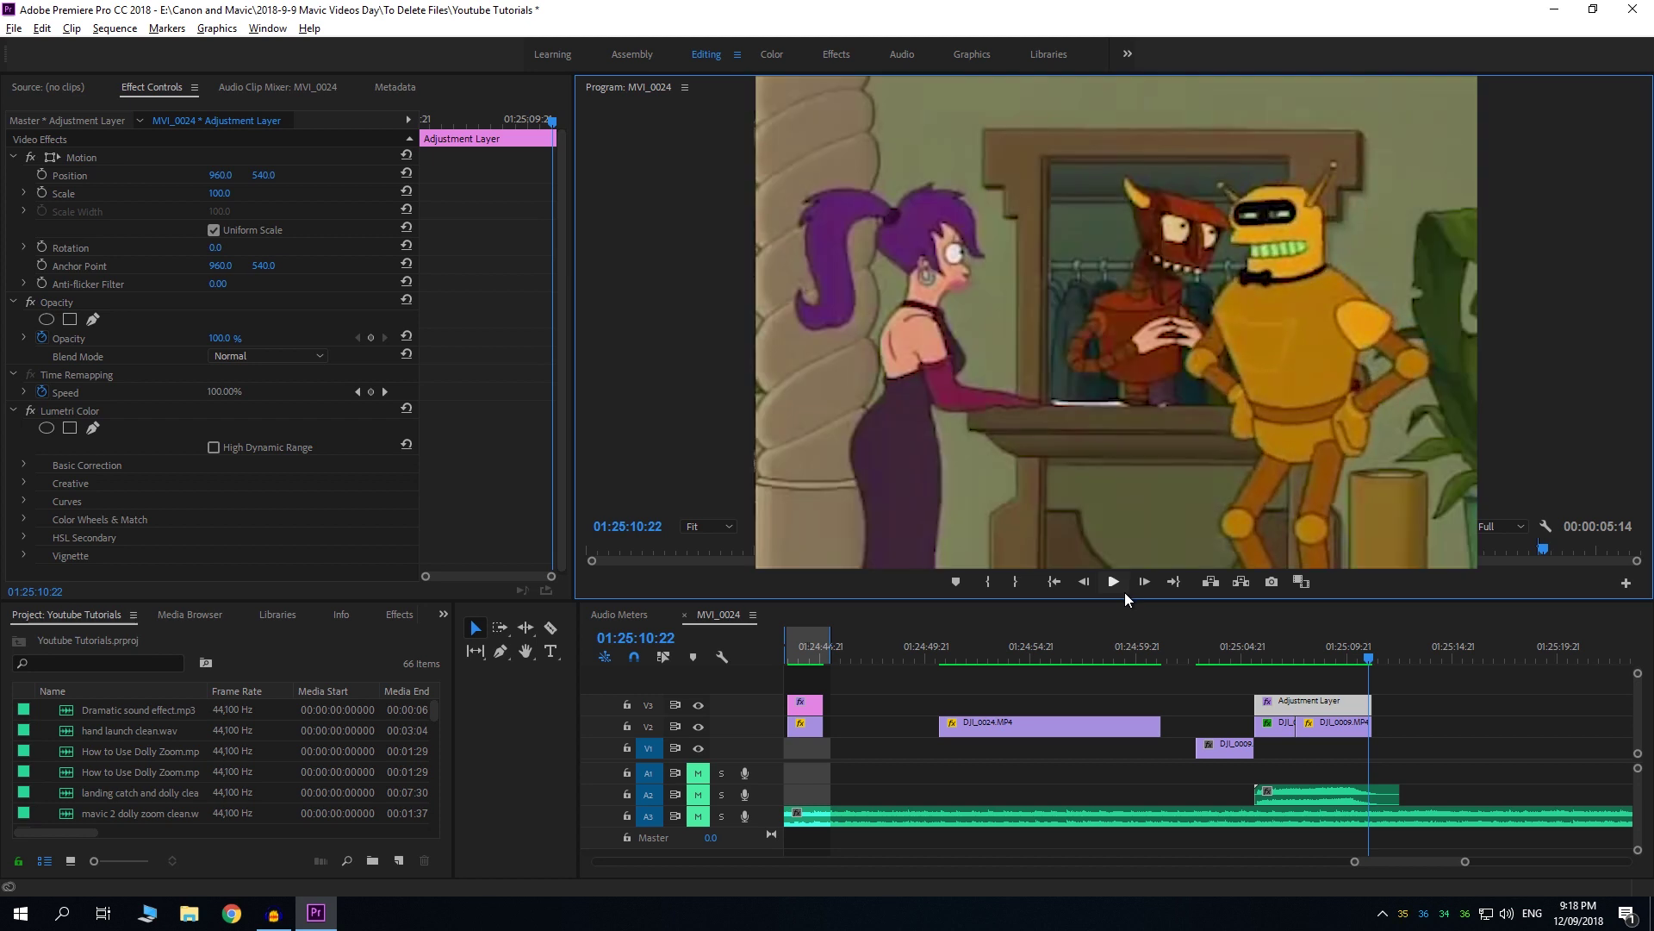